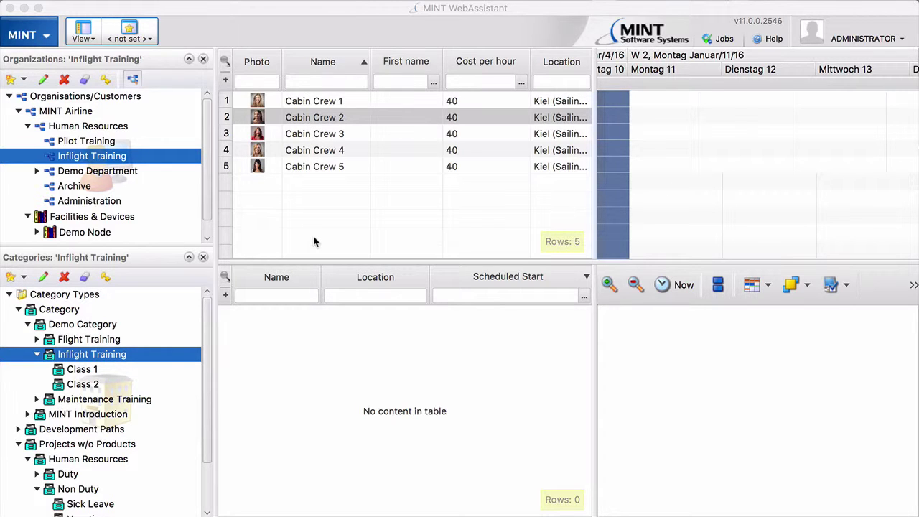
# Step: Go to the Products area and show the Class 2 product
pyautogui.click(42, 36)
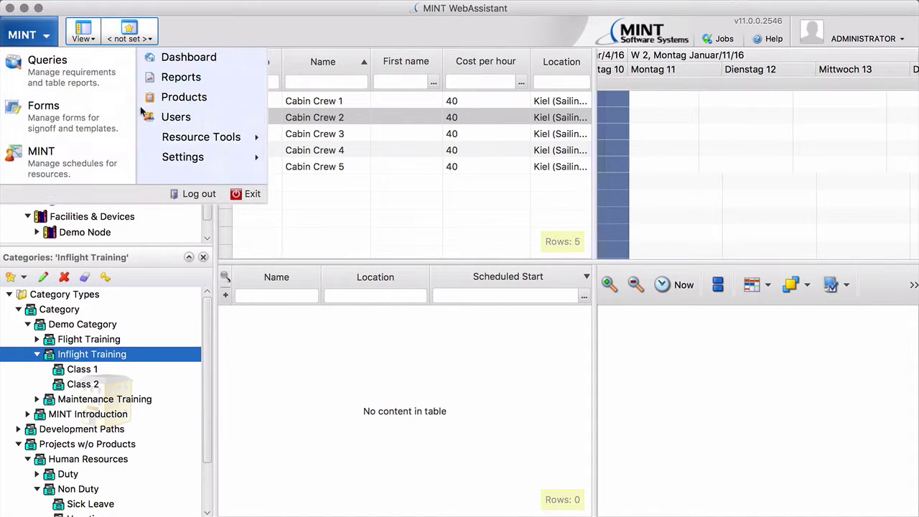
pyautogui.click(184, 97)
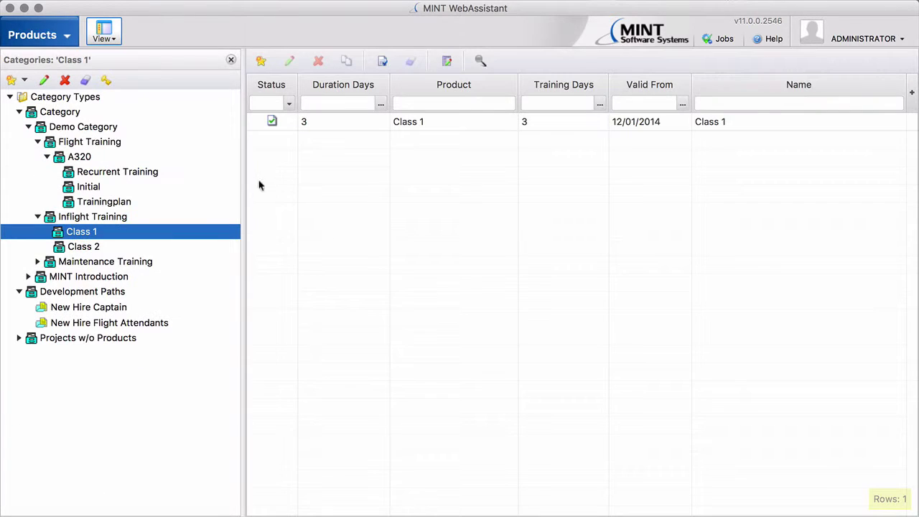
pyautogui.click(79, 247)
# Step: Inspect the Class 2 product's Day 3 event to confirm it uses the Flight Attendant Grade Sheet
pyautogui.doubleClick(321, 127)
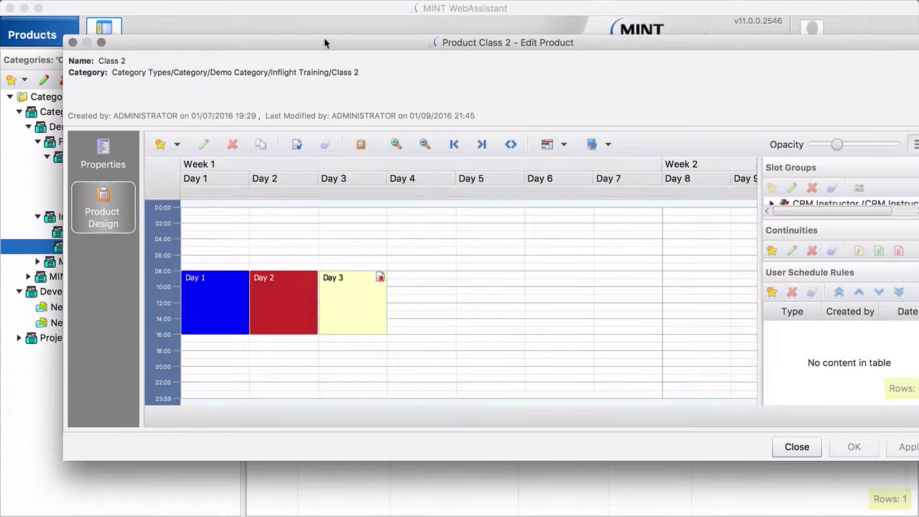
pyautogui.moveTo(325, 44); pyautogui.dragTo(286, 48)
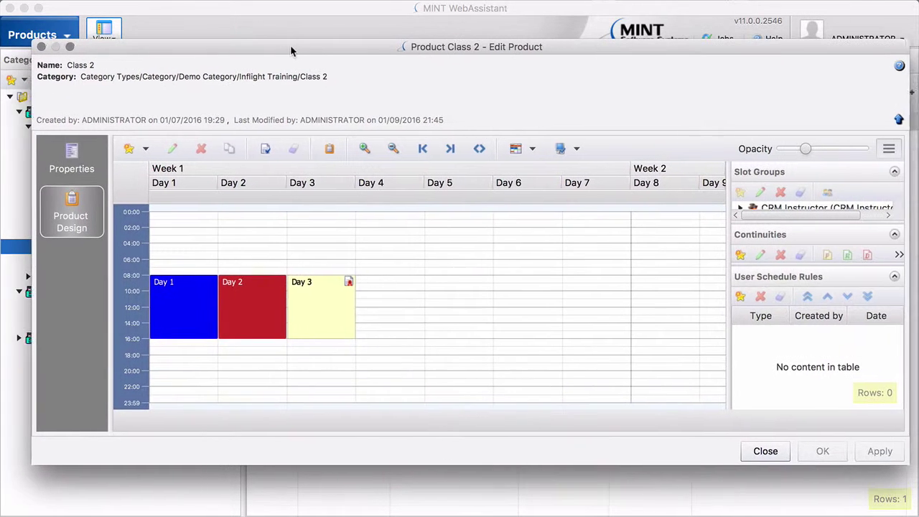
pyautogui.click(302, 300)
pyautogui.doubleClick(300, 300)
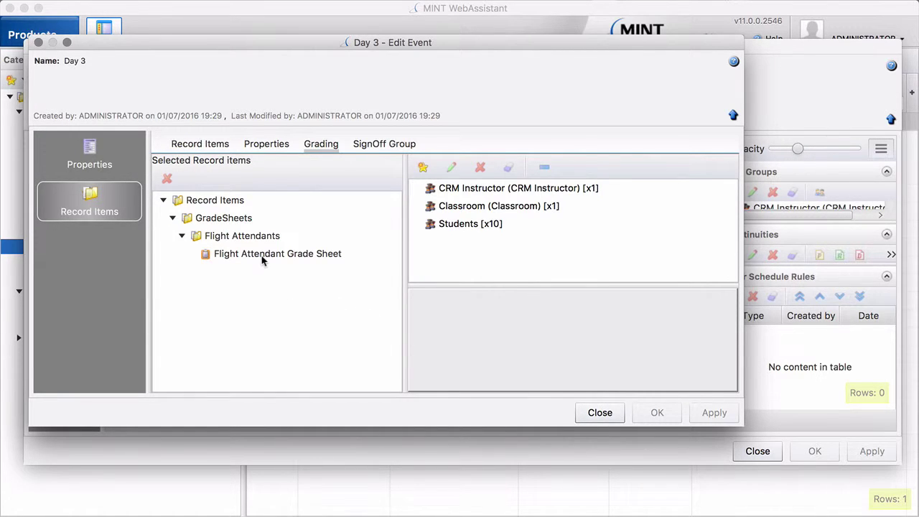
pyautogui.click(600, 415)
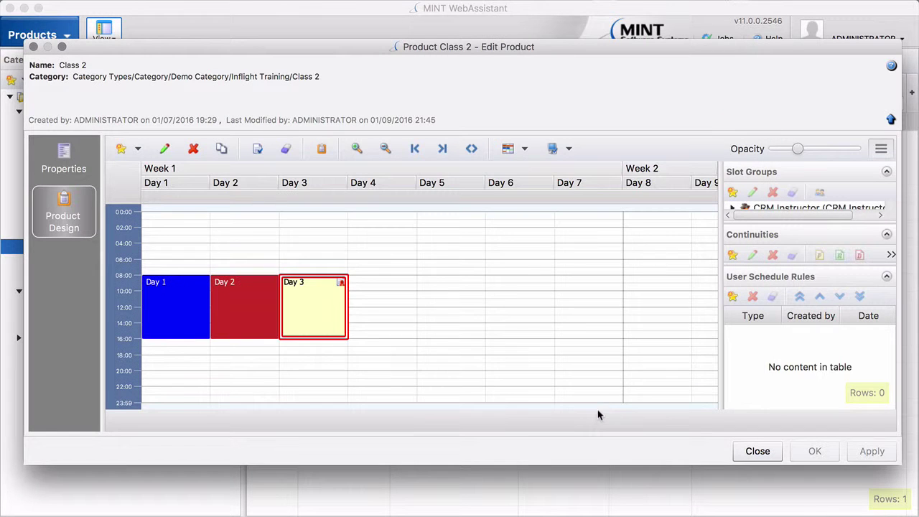
# Step: Close the Class 2 editor and open Dev Path for Flight Attendants under New Hire Flight Attendants
pyautogui.click(756, 451)
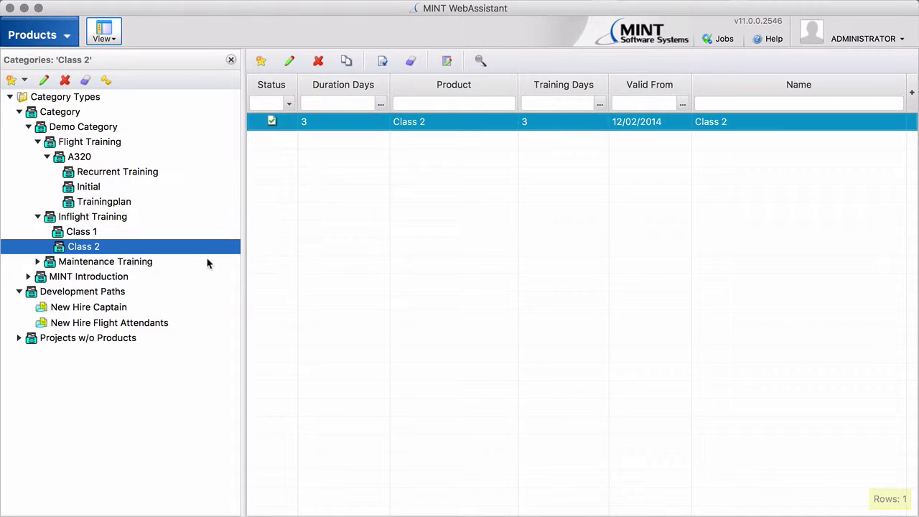
pyautogui.click(108, 322)
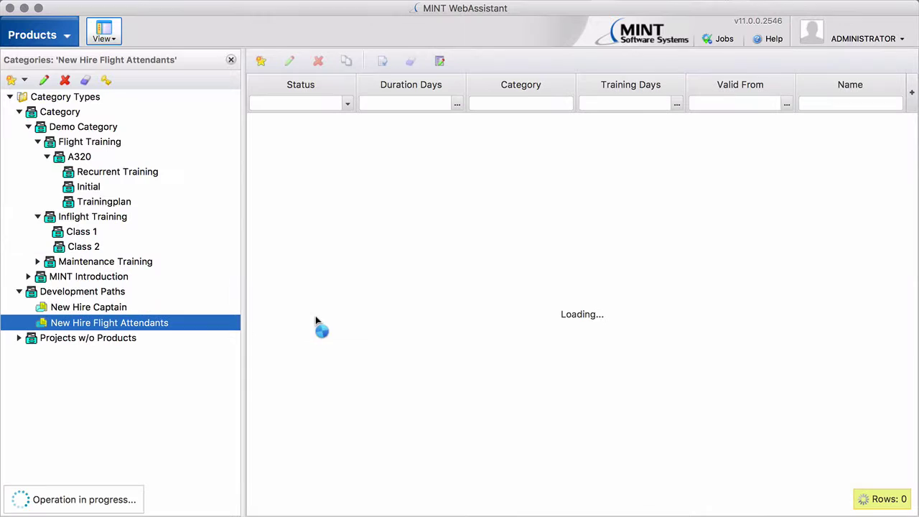
pyautogui.click(361, 124)
pyautogui.doubleClick(361, 124)
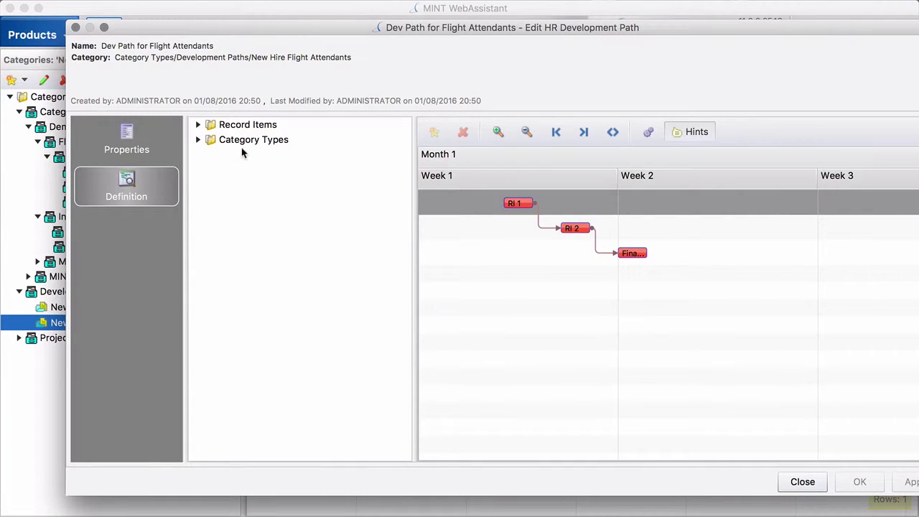
# Step: Place the Flight Attendant Grade Sheet at week 2 of the development path and close the editor
pyautogui.click(199, 125)
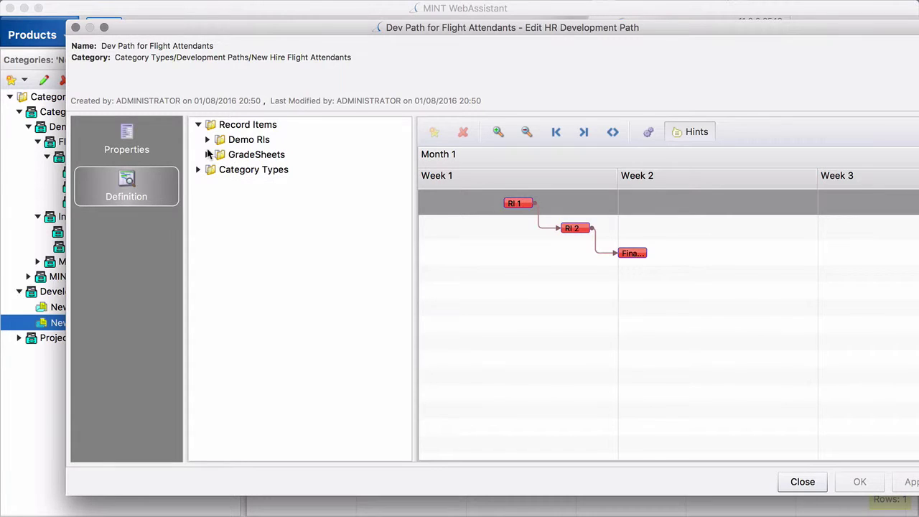
pyautogui.click(207, 155)
pyautogui.click(217, 200)
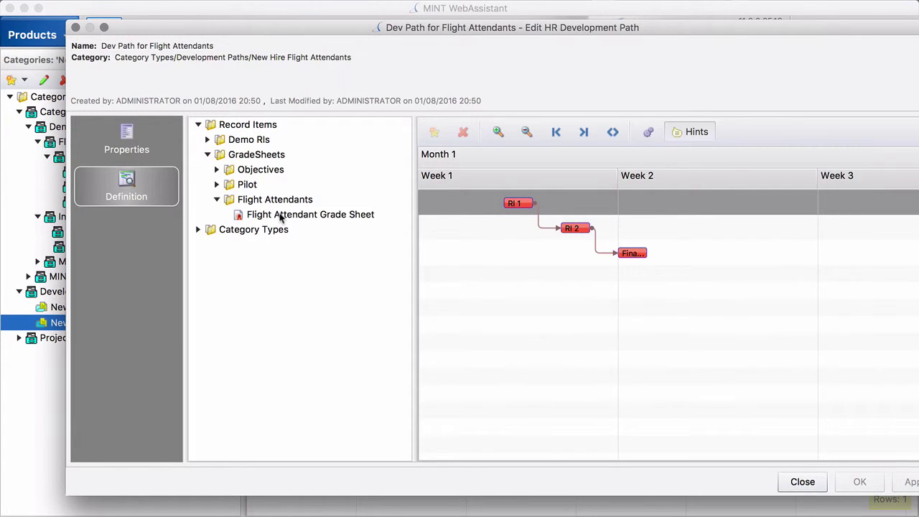
pyautogui.moveTo(281, 214); pyautogui.dragTo(631, 288)
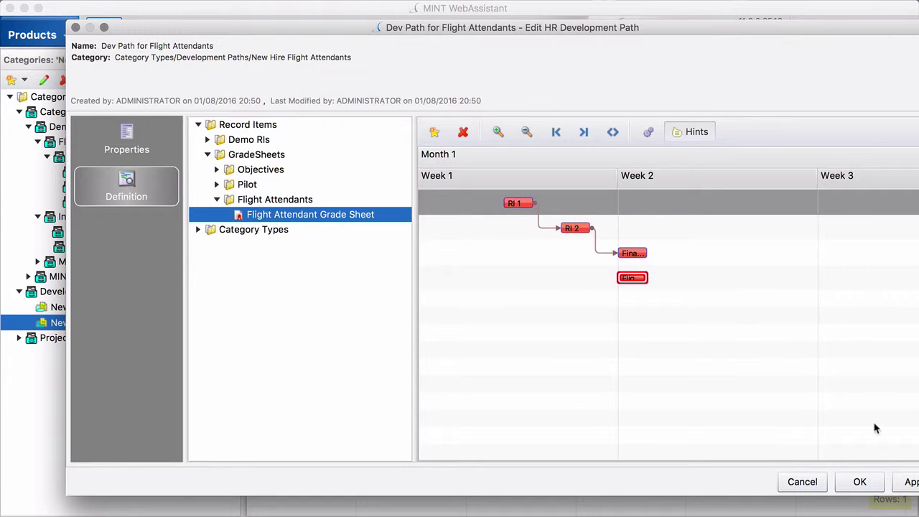
pyautogui.click(861, 482)
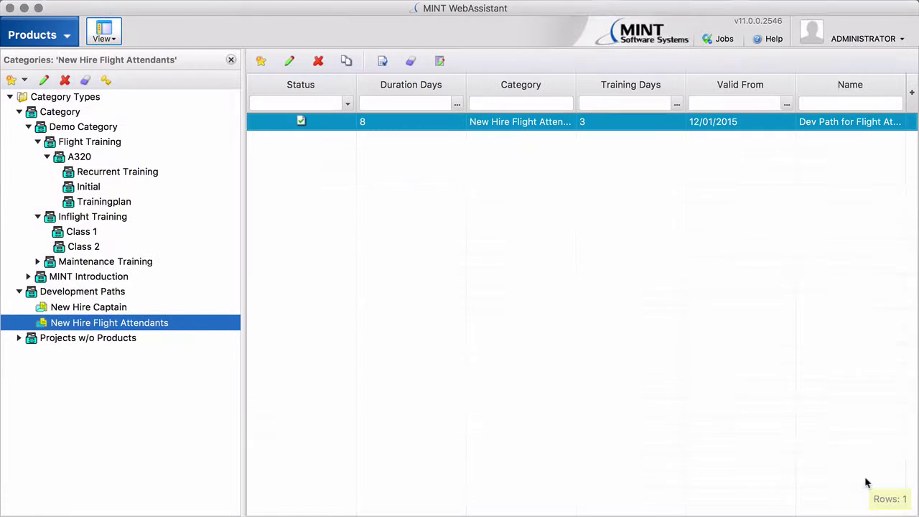
# Step: Switch to the MINT module and start a new Kiel request in the Class 1 category
pyautogui.click(72, 38)
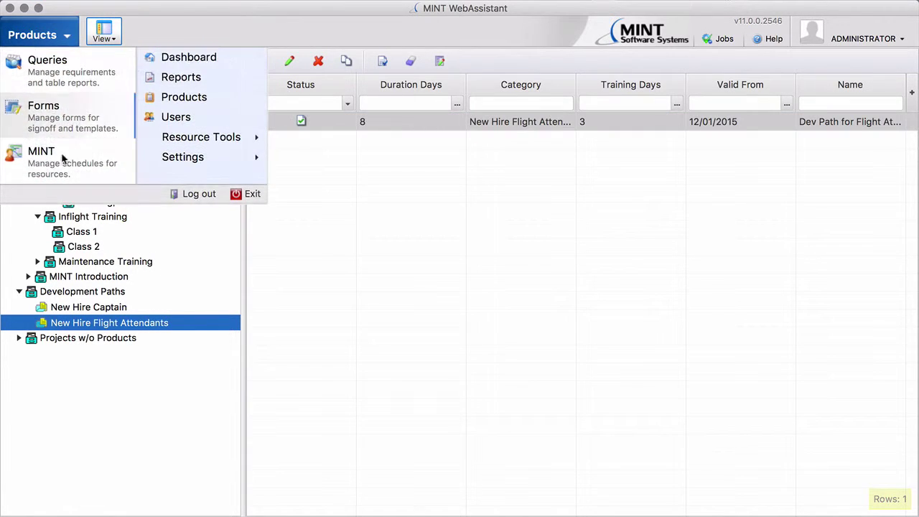
pyautogui.click(22, 157)
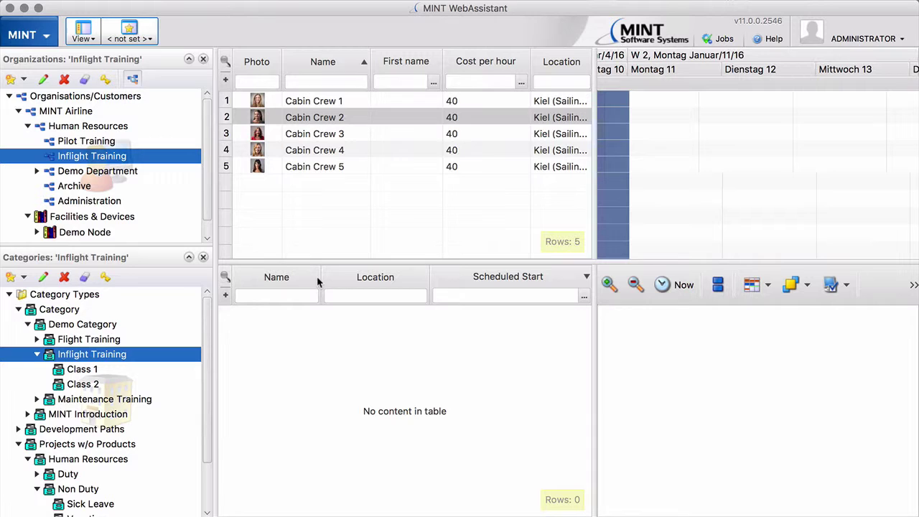
pyautogui.click(84, 370)
pyautogui.rightClick(263, 329)
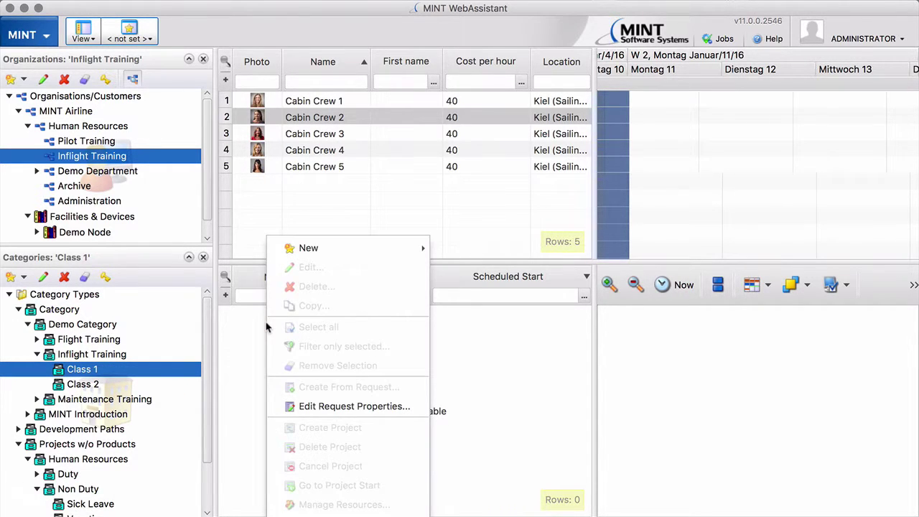
pyautogui.moveTo(305, 252)
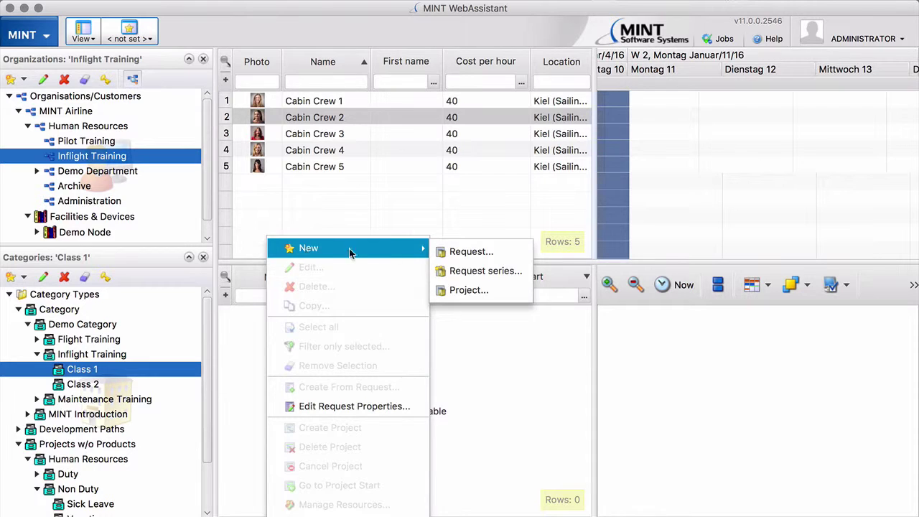
pyautogui.click(463, 253)
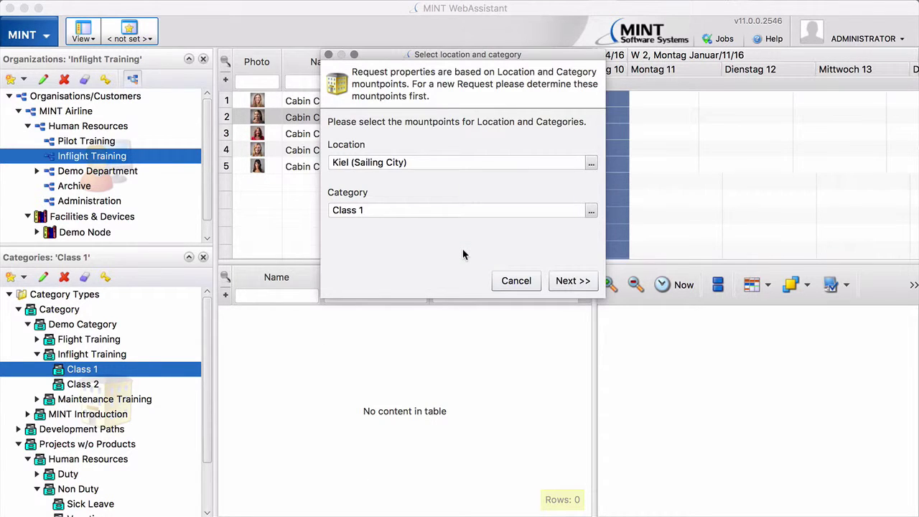
pyautogui.click(568, 280)
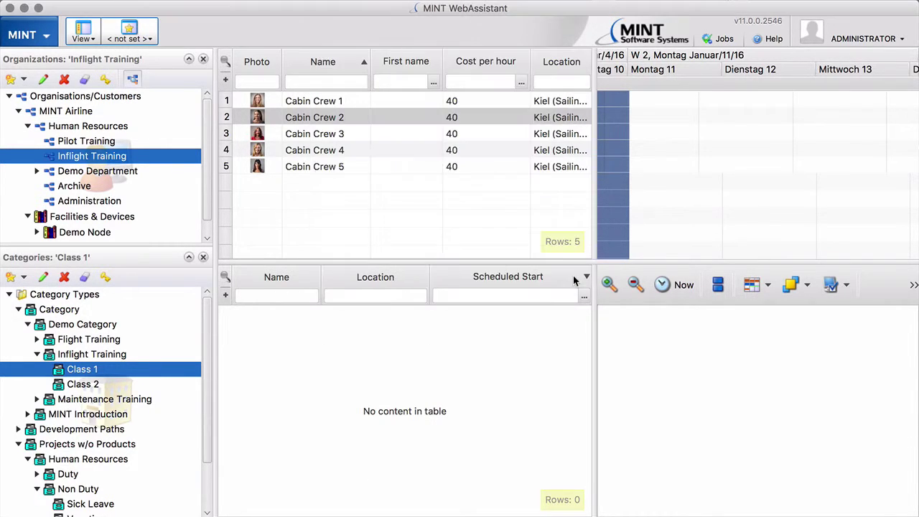
pyautogui.moveTo(312, 232); pyautogui.dragTo(163, 233)
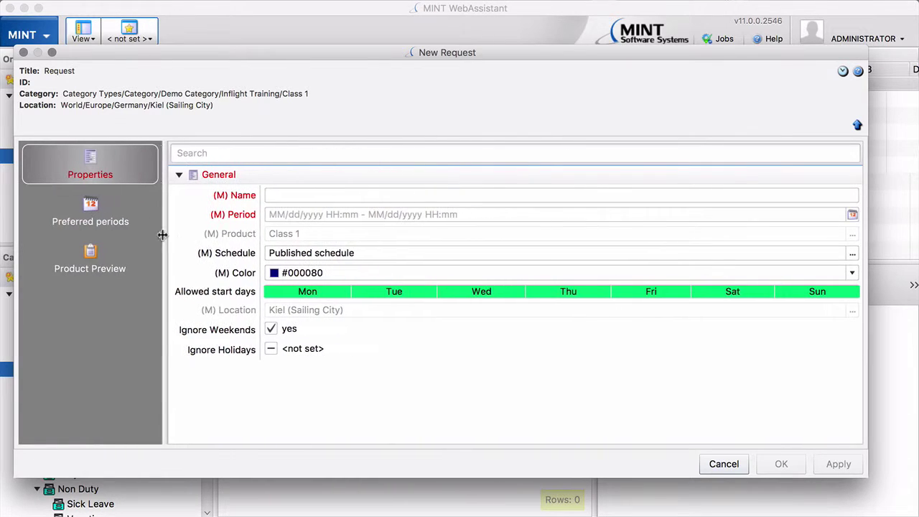
# Step: Name the request 'Class 1', set its period to 02/09/2016, and save it
pyautogui.click(285, 196)
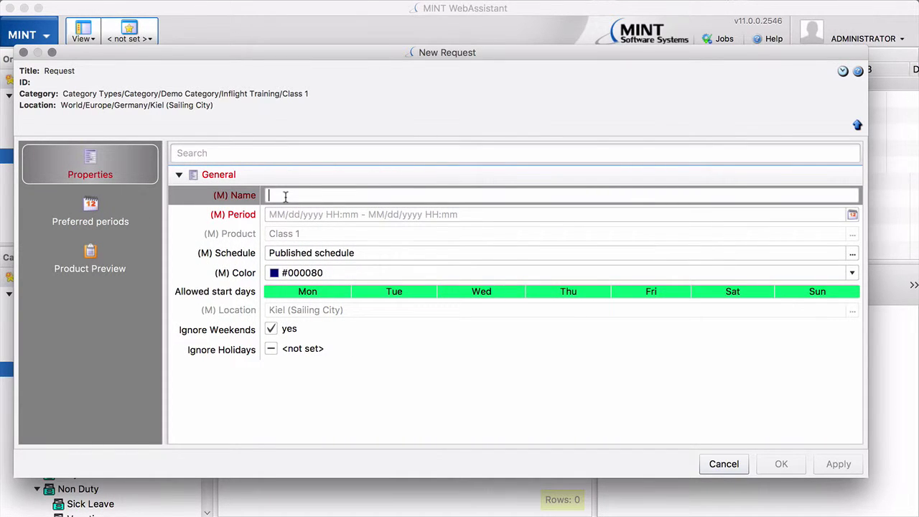
pyautogui.write('Class 1')
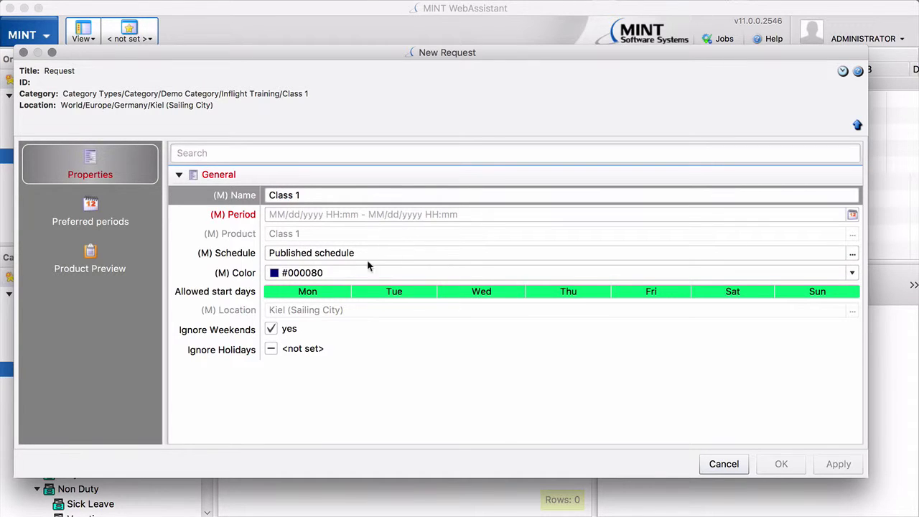
pyautogui.click(853, 215)
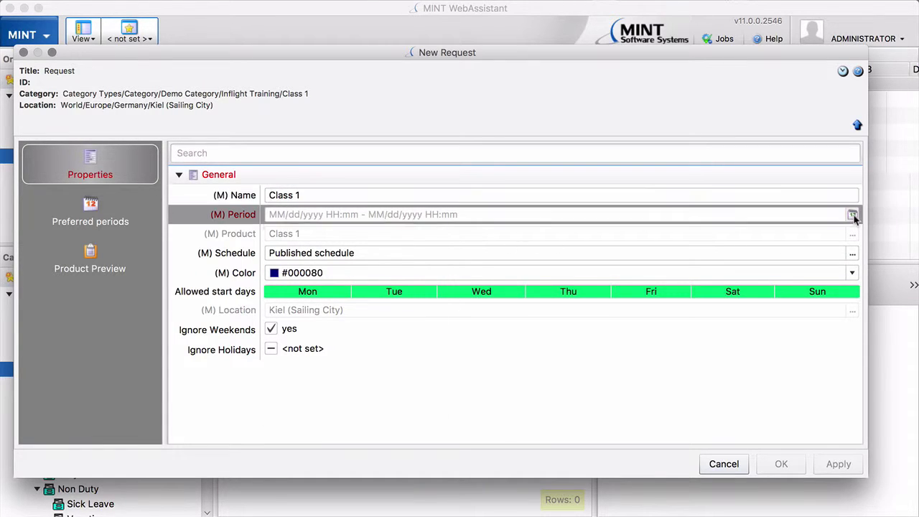
pyautogui.click(339, 237)
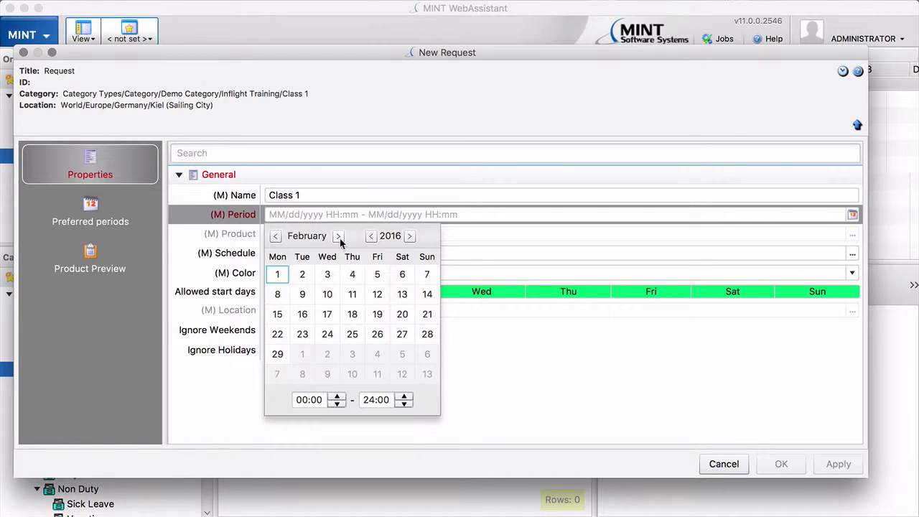
pyautogui.click(303, 294)
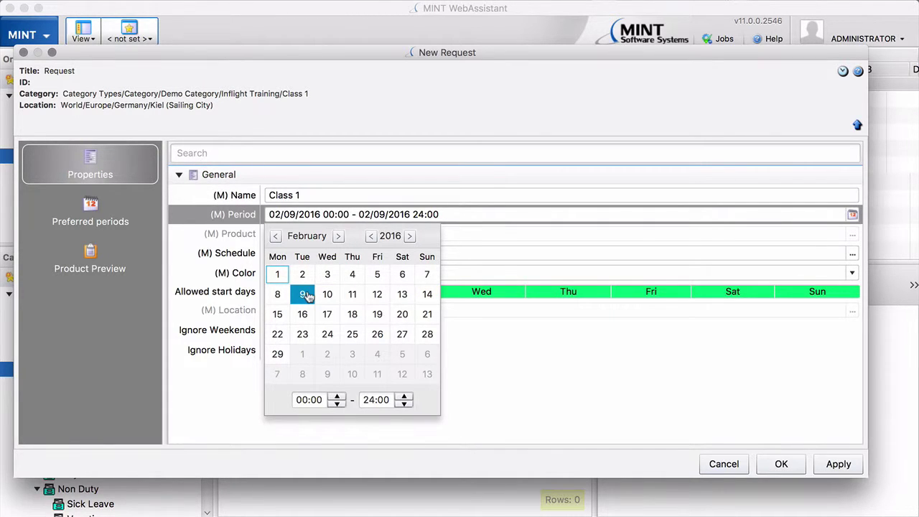
pyautogui.click(475, 337)
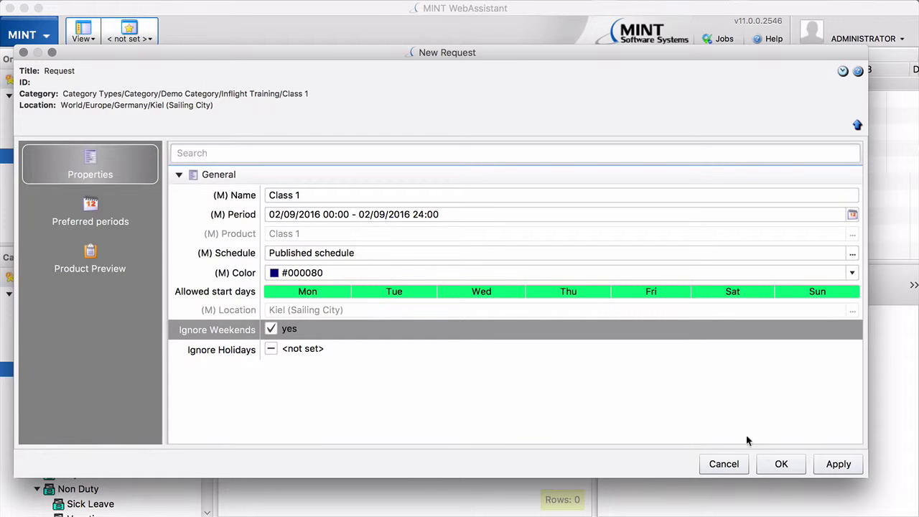
pyautogui.click(776, 473)
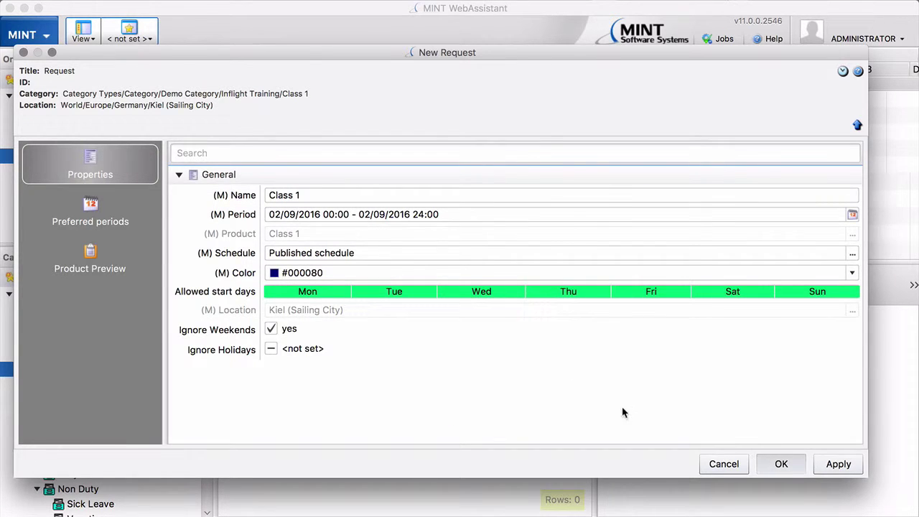
# Step: Create a project from the Class 1 request and schedule it to fill all 6 slots
pyautogui.rightClick(358, 315)
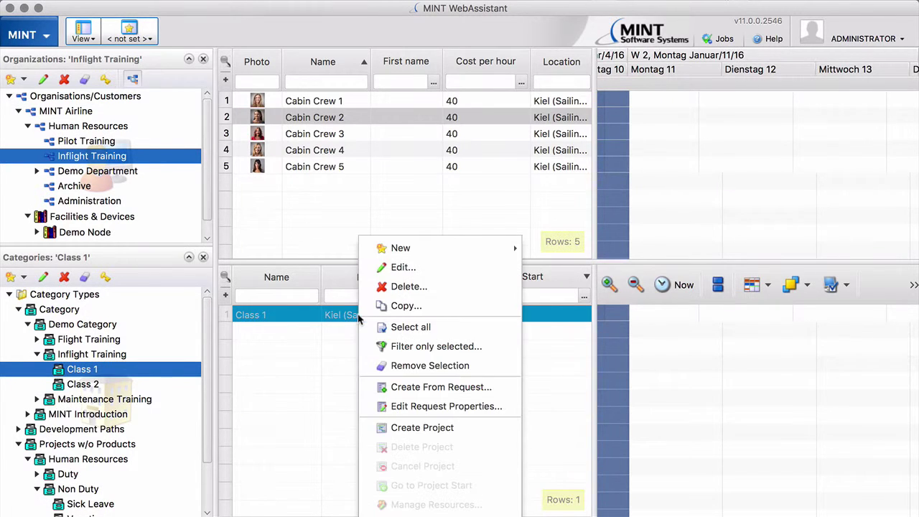
pyautogui.click(424, 428)
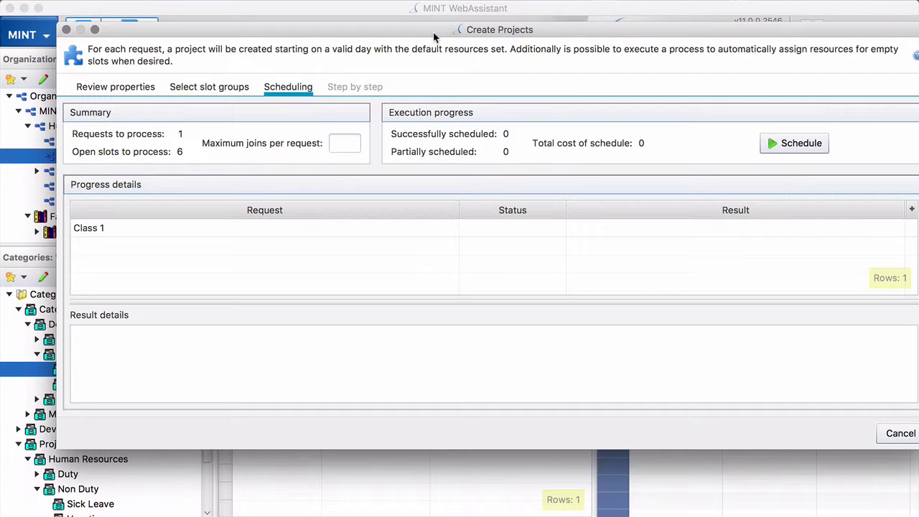
pyautogui.moveTo(434, 36); pyautogui.dragTo(392, 43)
pyautogui.click(740, 149)
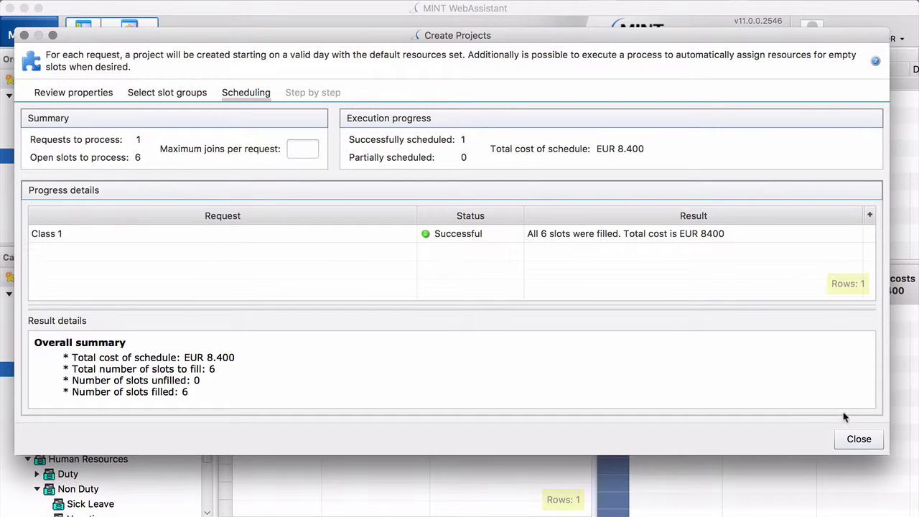
pyautogui.click(859, 439)
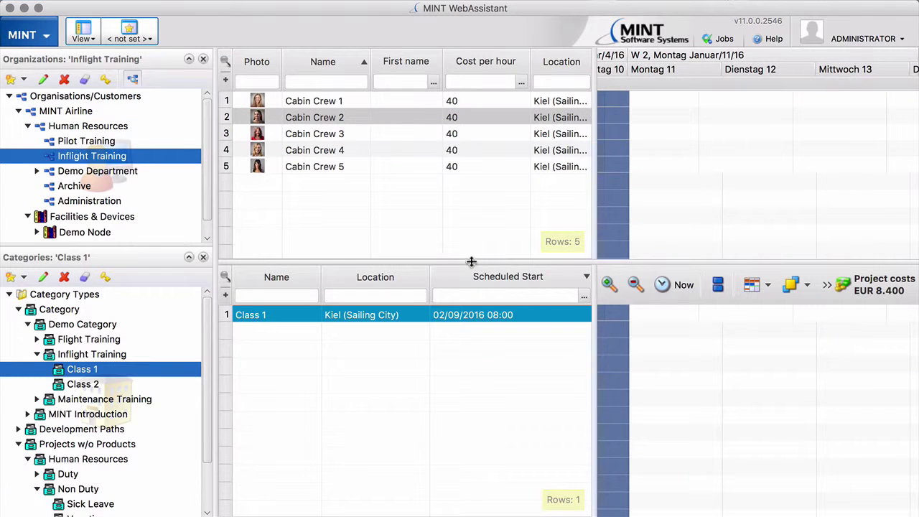
# Step: Start a new Kiel request in the Class 2 category
pyautogui.click(83, 388)
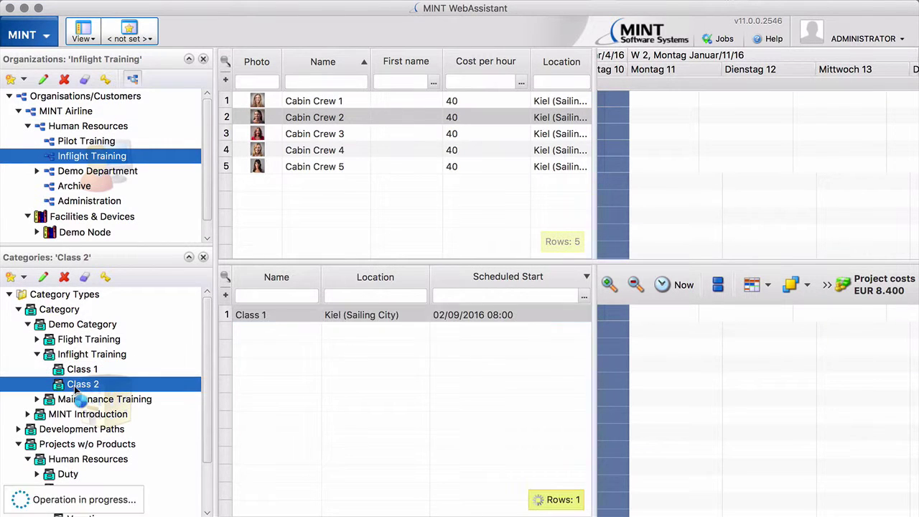
pyautogui.rightClick(275, 337)
pyautogui.moveTo(306, 249)
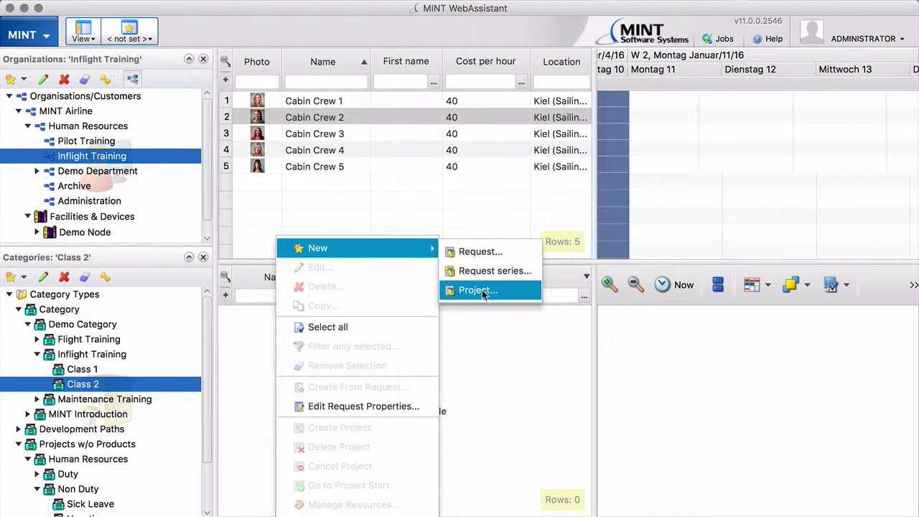
pyautogui.click(481, 253)
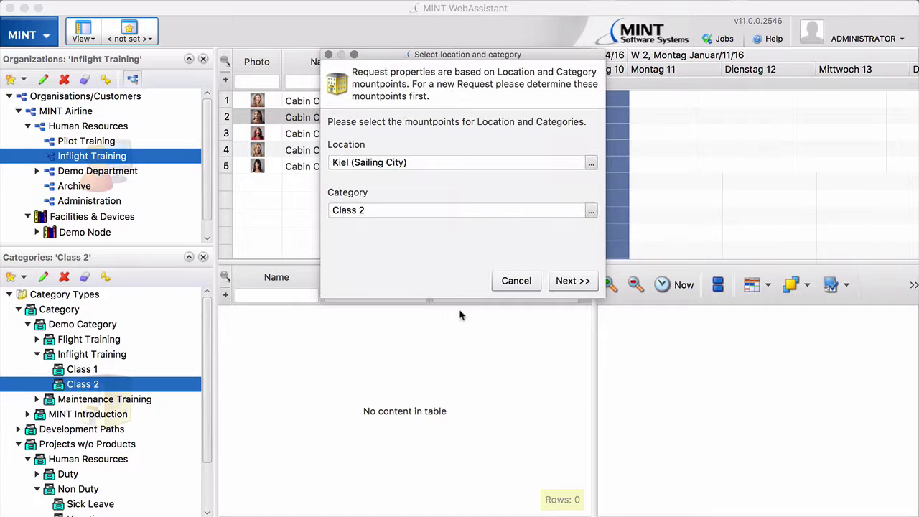
pyautogui.click(560, 281)
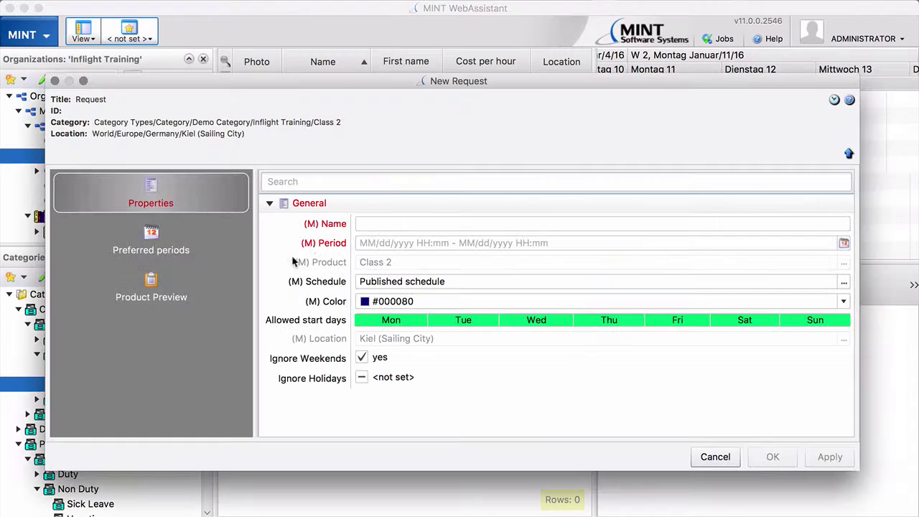
# Step: Name the request 'Class 2', set its period to 02/16/2016 ignoring holidays, and save it
pyautogui.click(360, 223)
pyautogui.write('Class 1')
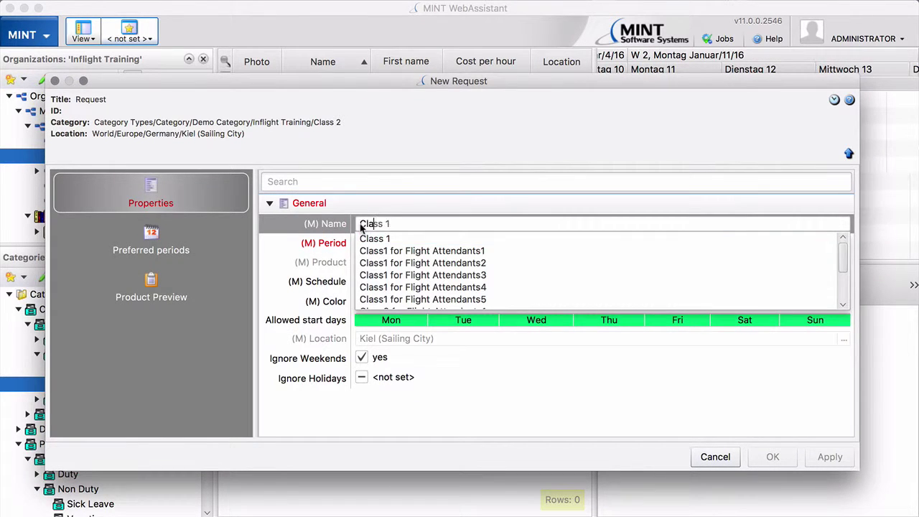
pyautogui.press('BackSpace')
pyautogui.write('2')
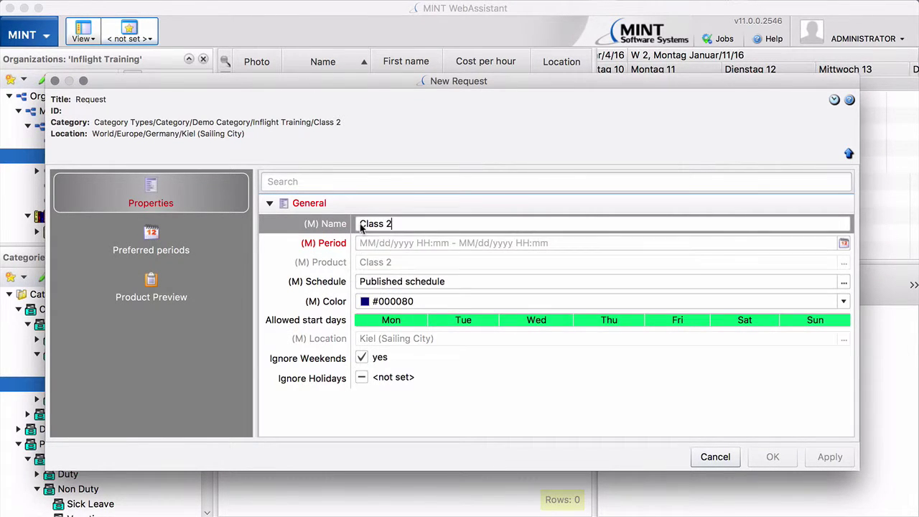
pyautogui.click(429, 244)
pyautogui.click(844, 243)
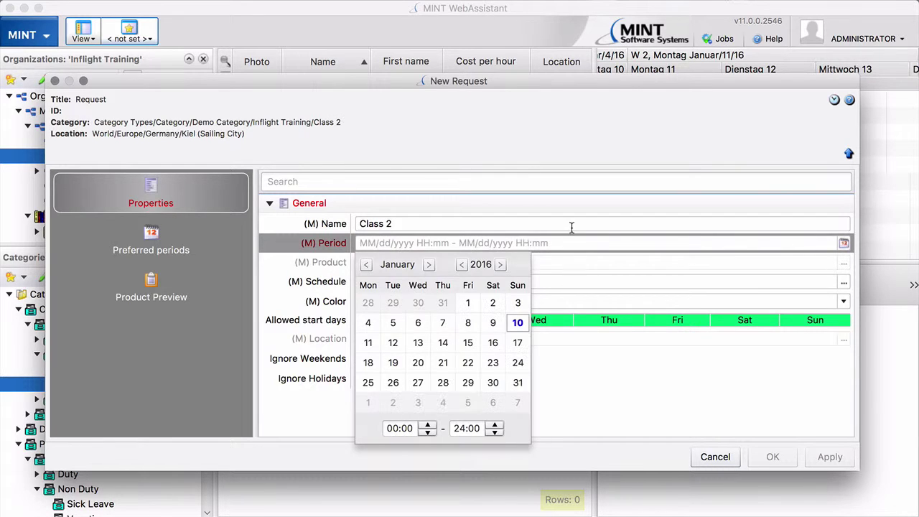
pyautogui.click(430, 265)
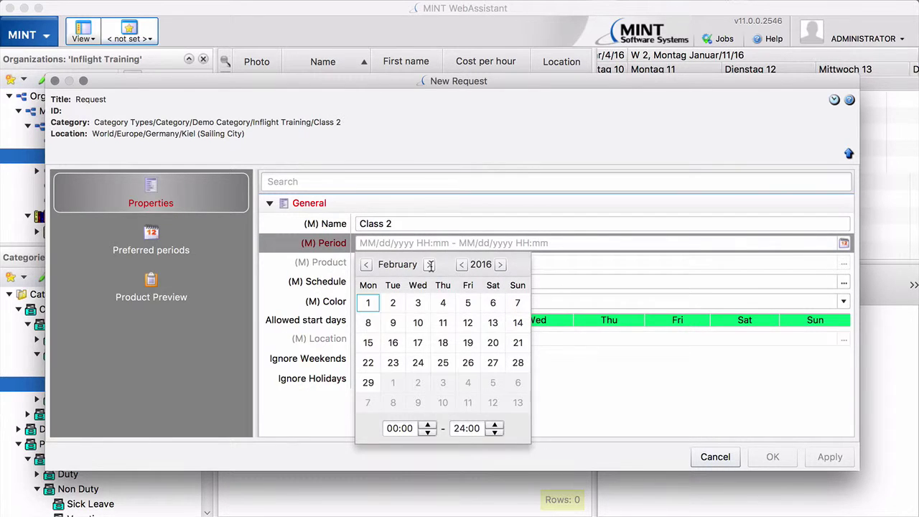
pyautogui.click(394, 343)
pyautogui.click(663, 383)
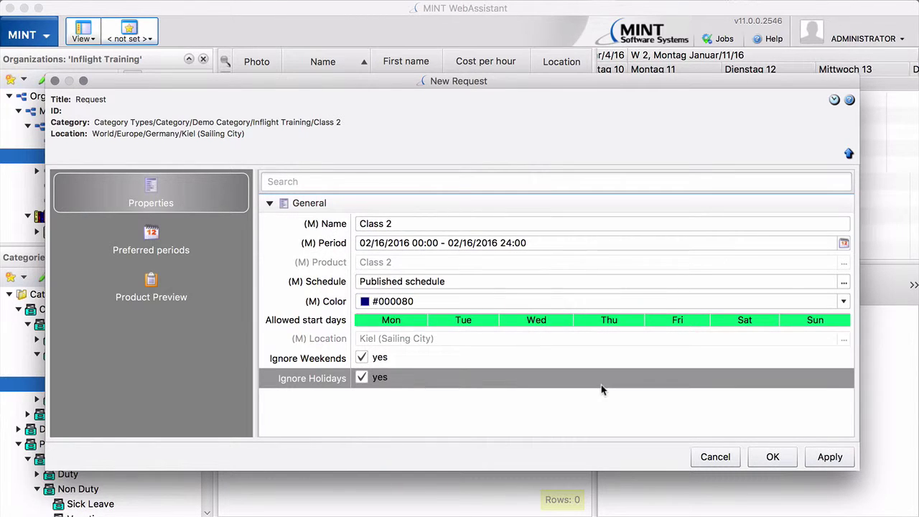
pyautogui.click(787, 462)
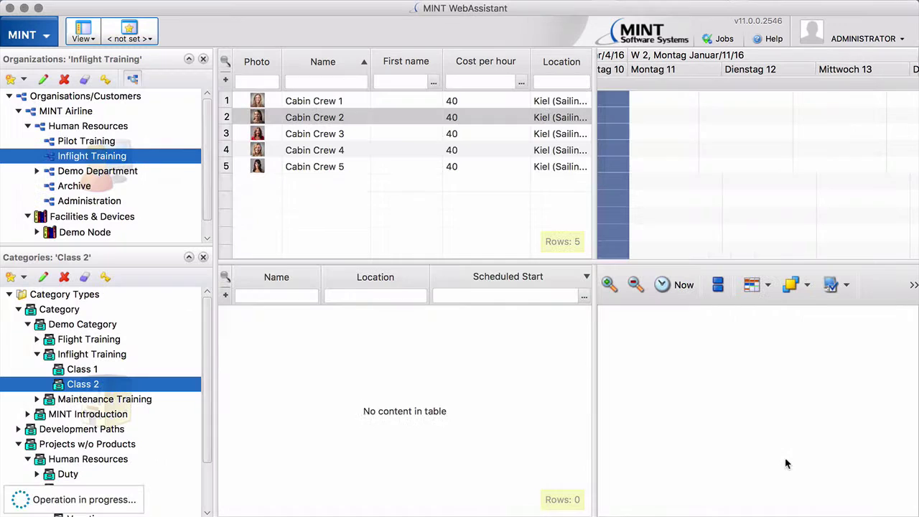
# Step: Create a project from the Class 2 request and schedule it to fill all six slots
pyautogui.rightClick(353, 315)
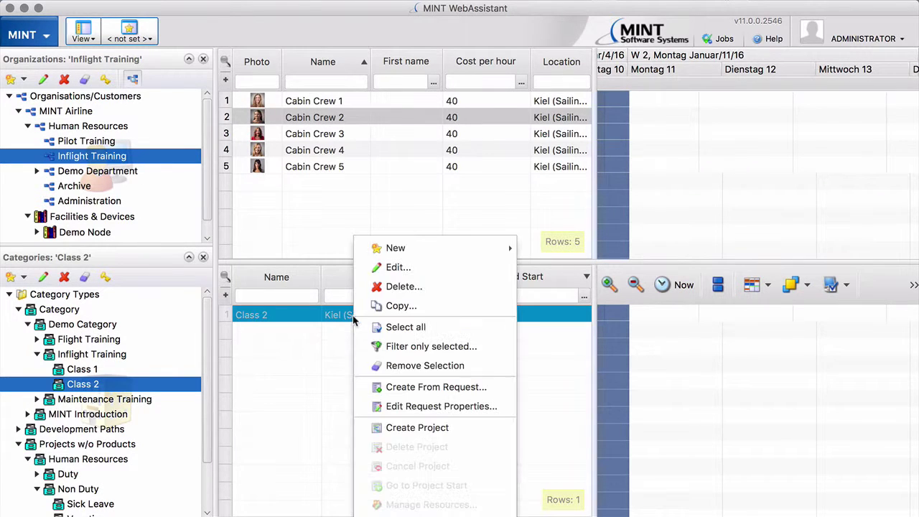
pyautogui.click(406, 430)
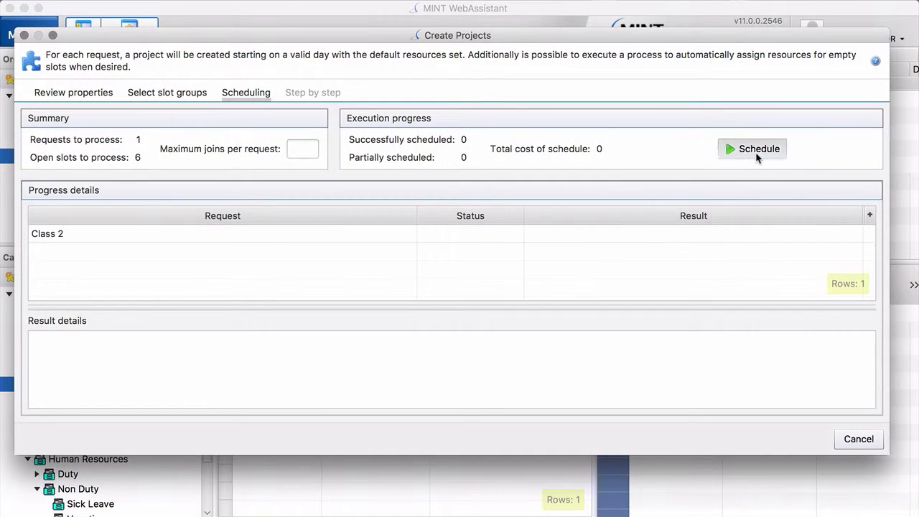
pyautogui.click(758, 152)
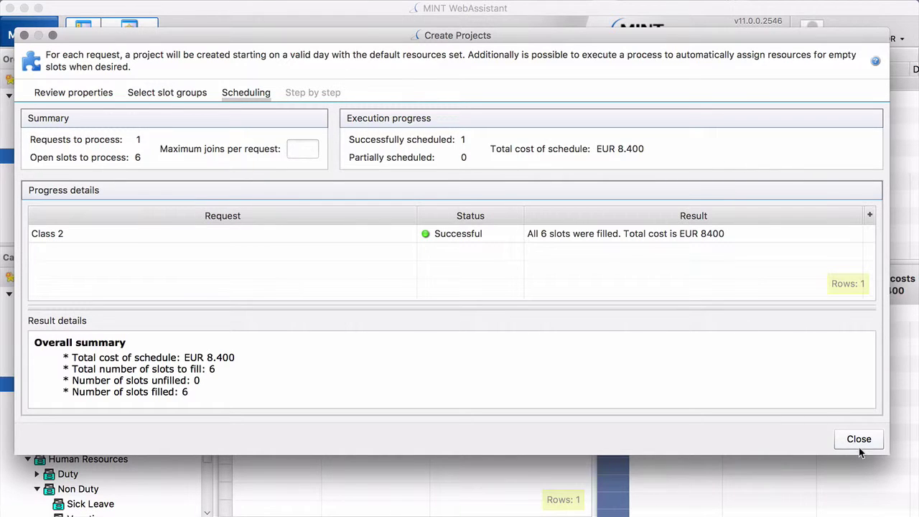
pyautogui.click(859, 440)
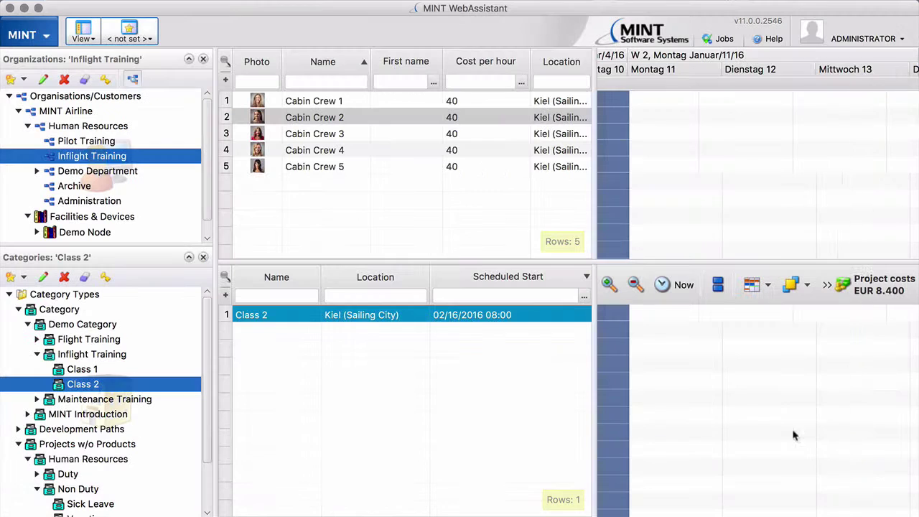
# Step: Jump to the Class 2 project start, list all Inflight Training projects, and scroll back to Class 1
pyautogui.rightClick(424, 318)
pyautogui.click(503, 485)
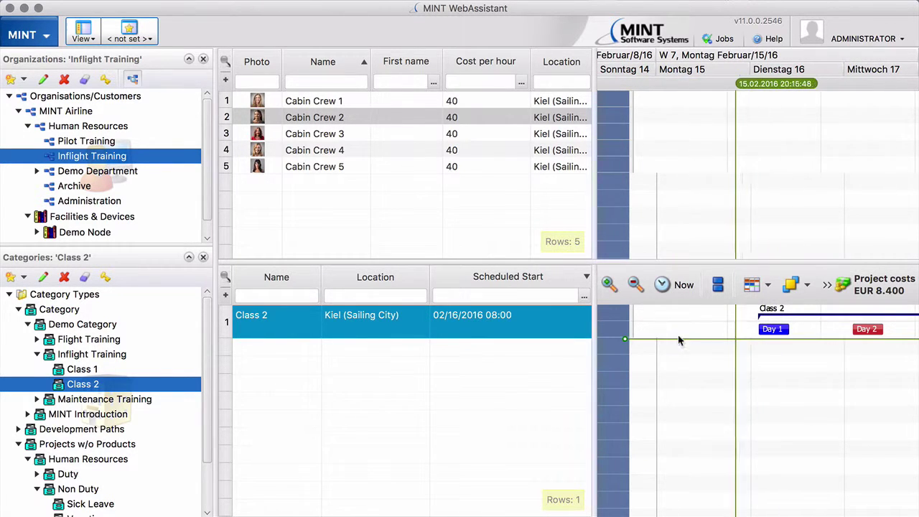
pyautogui.click(80, 356)
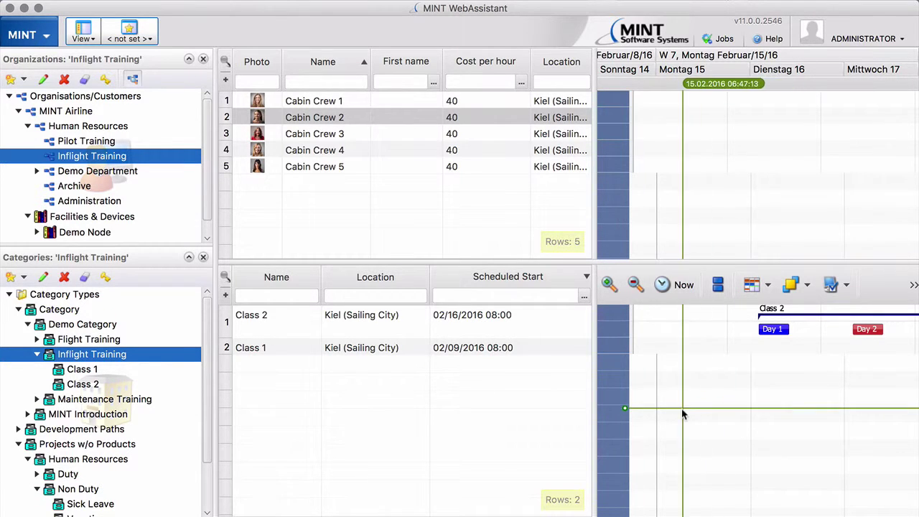
pyautogui.hscroll(-5, 682, 408)
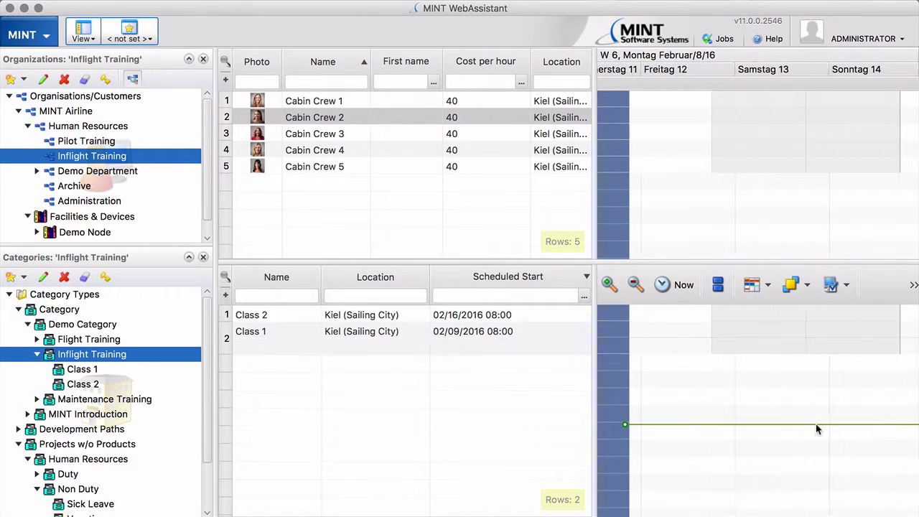
pyautogui.hscroll(-2, 790, 428)
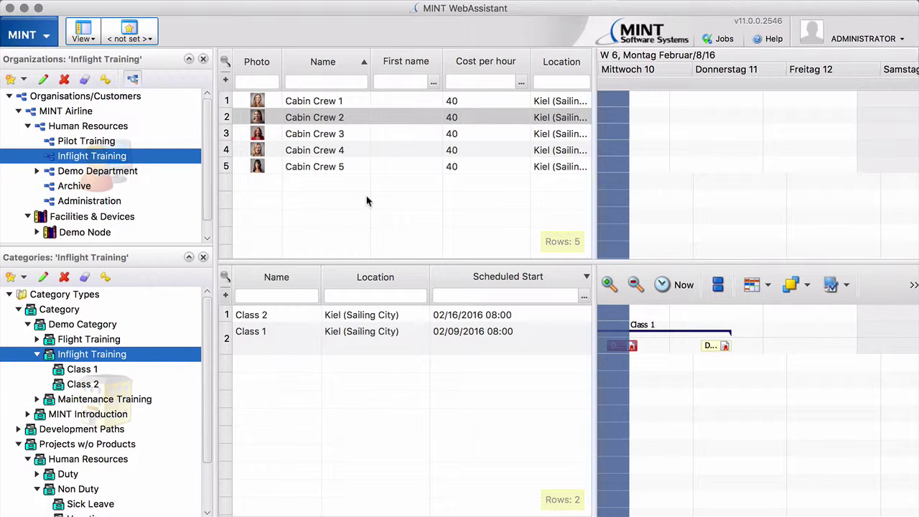
pyautogui.click(29, 35)
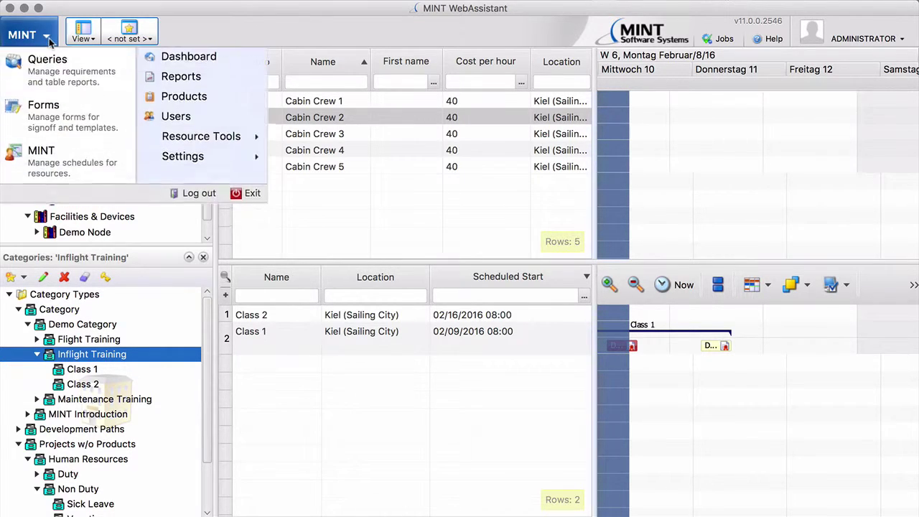
pyautogui.click(202, 101)
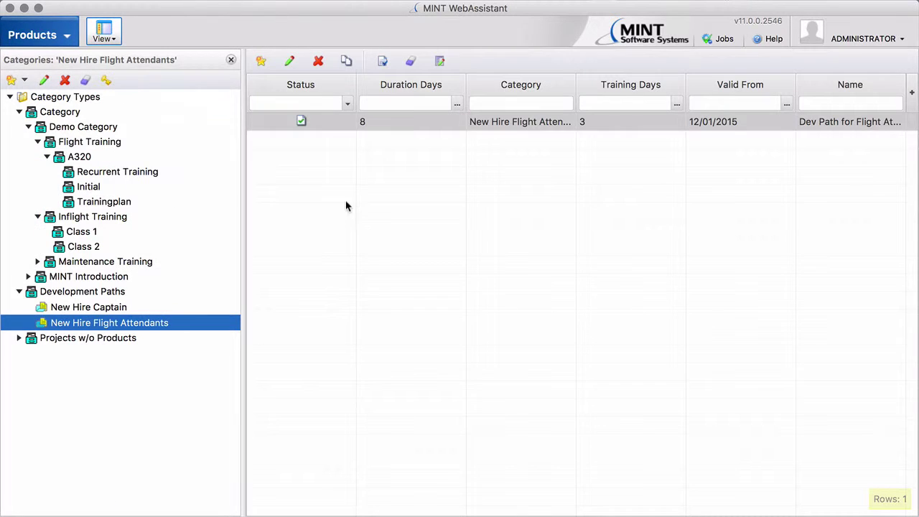
pyautogui.click(79, 231)
pyautogui.click(327, 127)
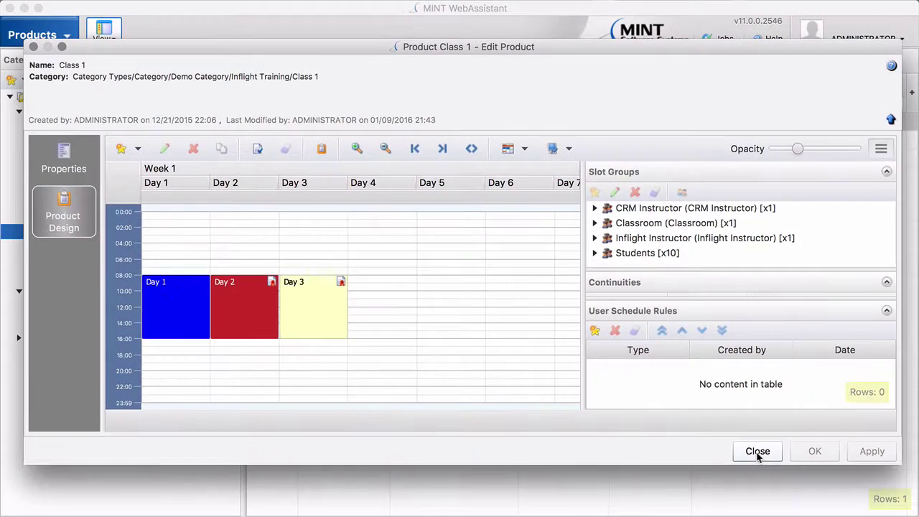
pyautogui.click(755, 449)
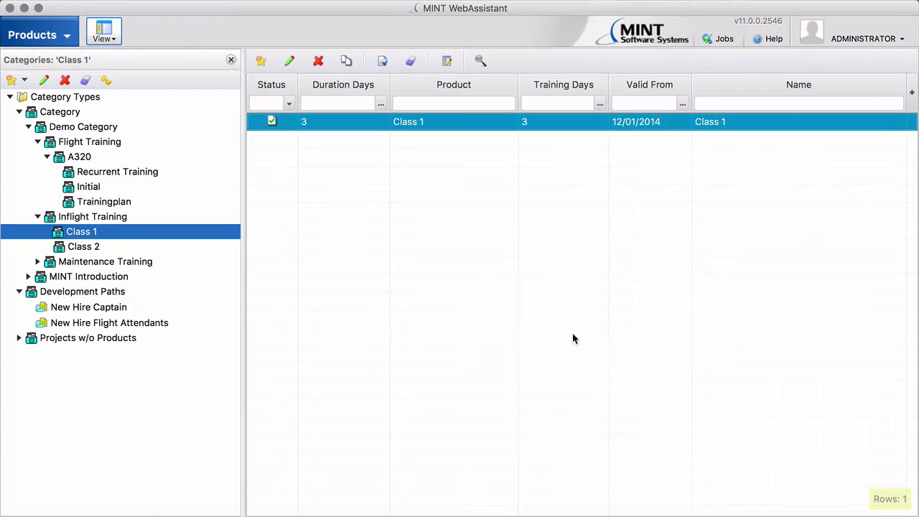
pyautogui.click(67, 38)
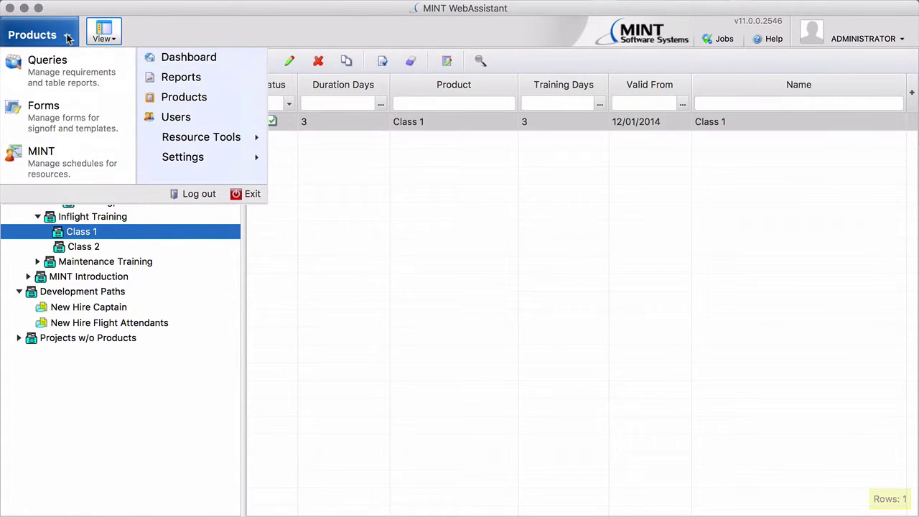
pyautogui.click(44, 159)
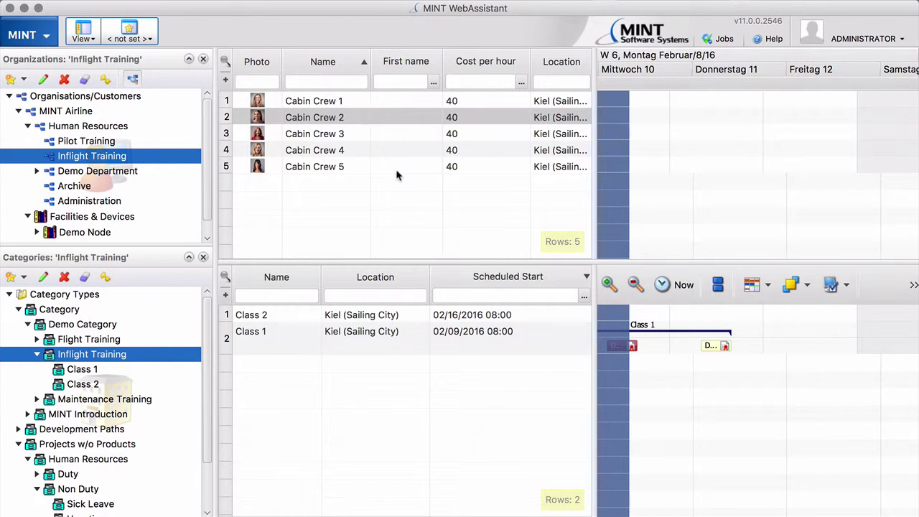
# Step: Open Cabin Crew 1's opportunity report and widen the Development Path Item column
pyautogui.click(333, 101)
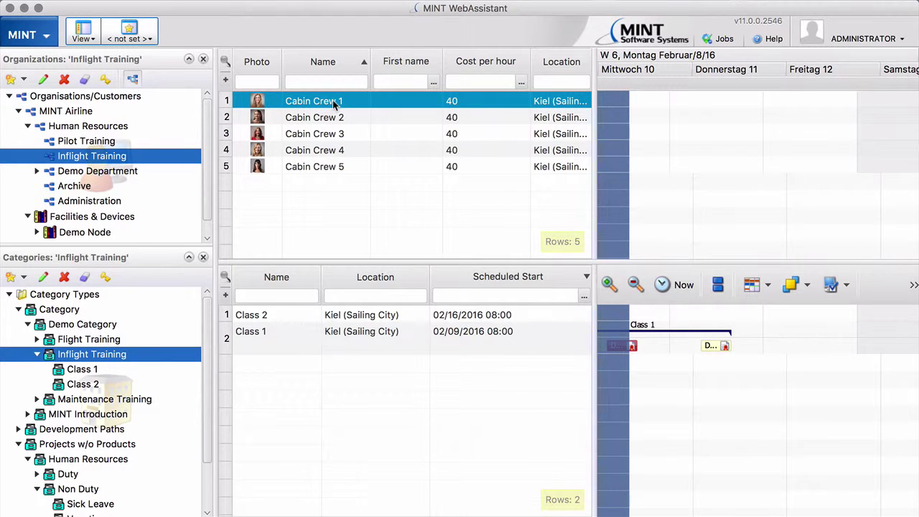
pyautogui.rightClick(332, 101)
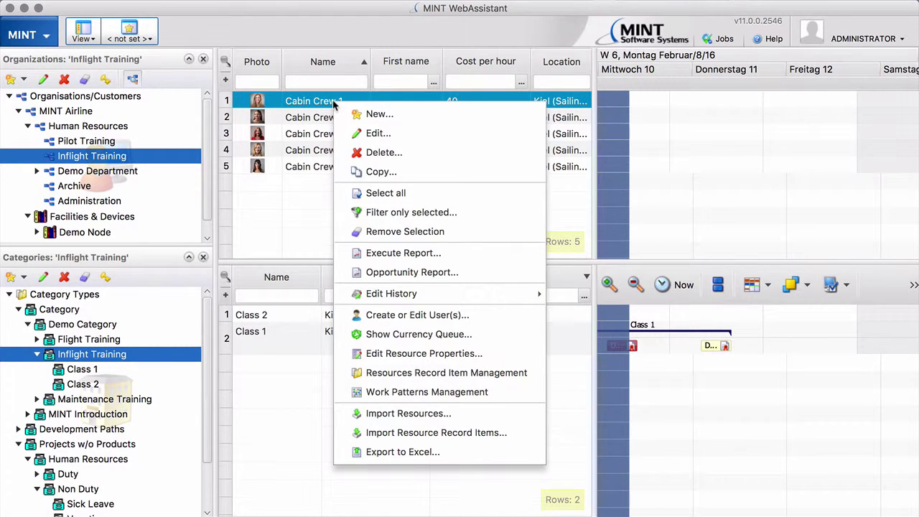
pyautogui.click(407, 276)
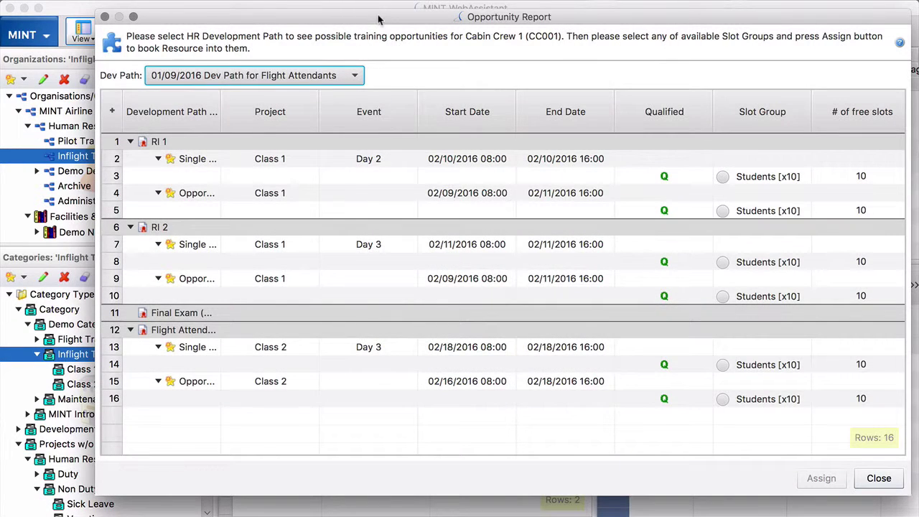
pyautogui.moveTo(379, 20); pyautogui.dragTo(340, 20)
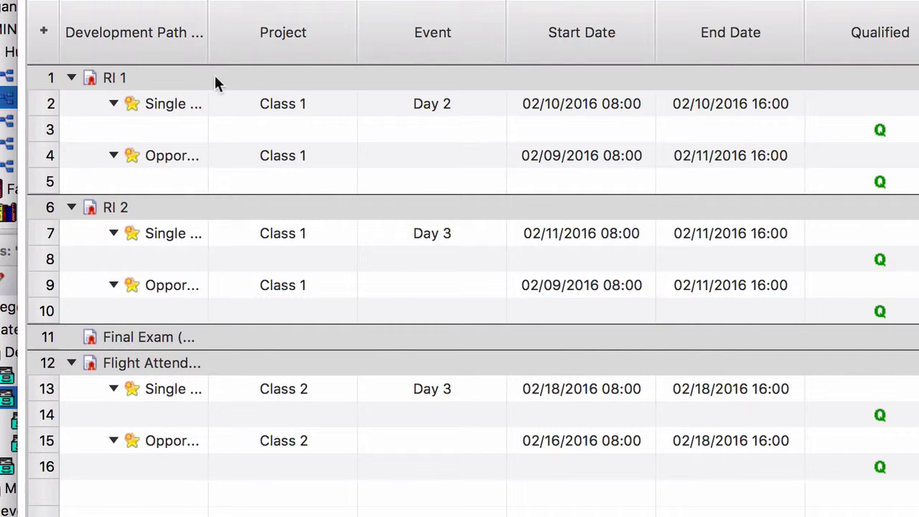
pyautogui.moveTo(207, 45); pyautogui.dragTo(265, 45)
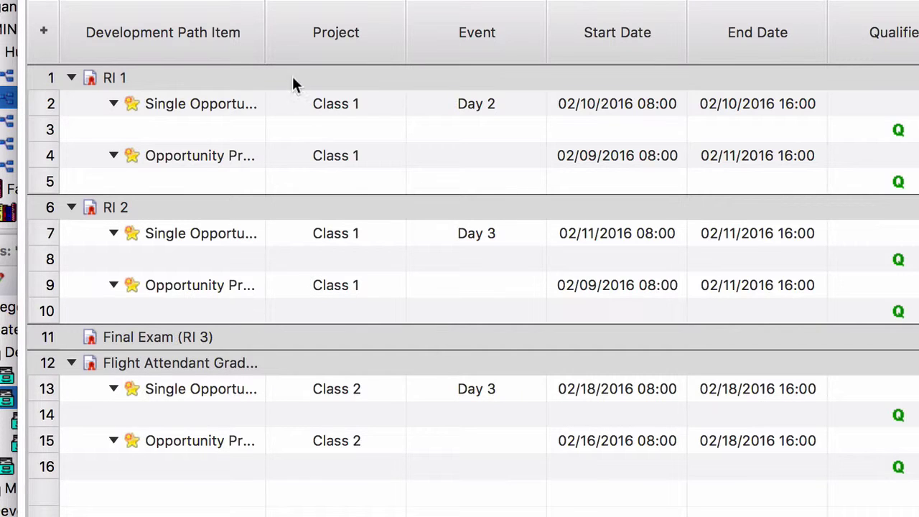
pyautogui.moveTo(267, 44); pyautogui.dragTo(321, 44)
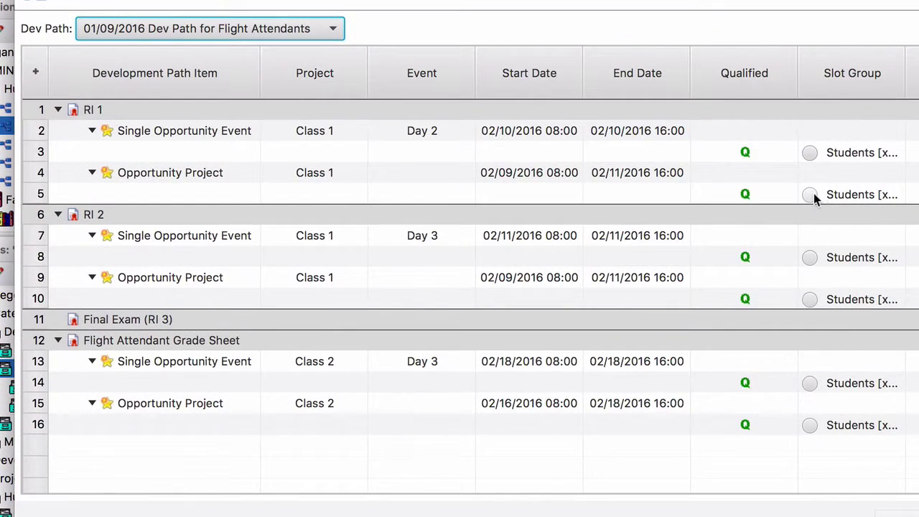
# Step: Assign Cabin Crew 1 to the Class 1 and Class 2 student slots and close the report
pyautogui.click(810, 194)
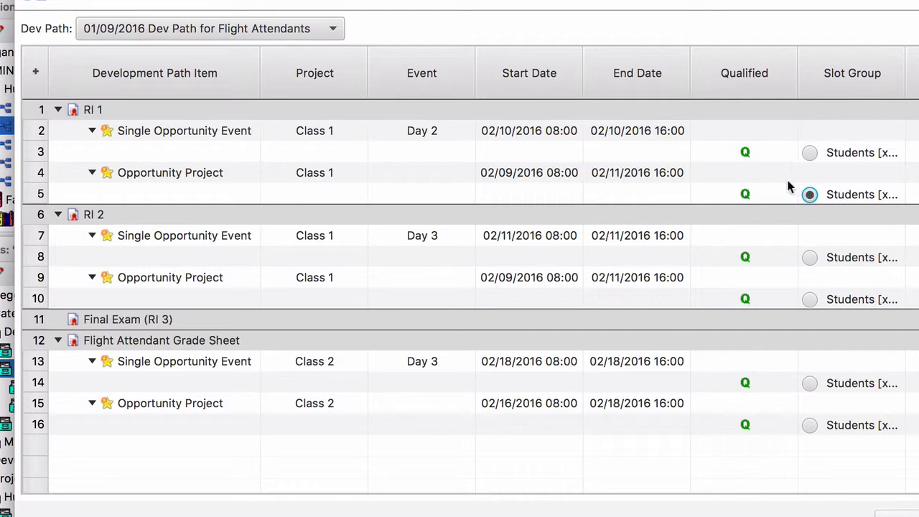
pyautogui.click(811, 426)
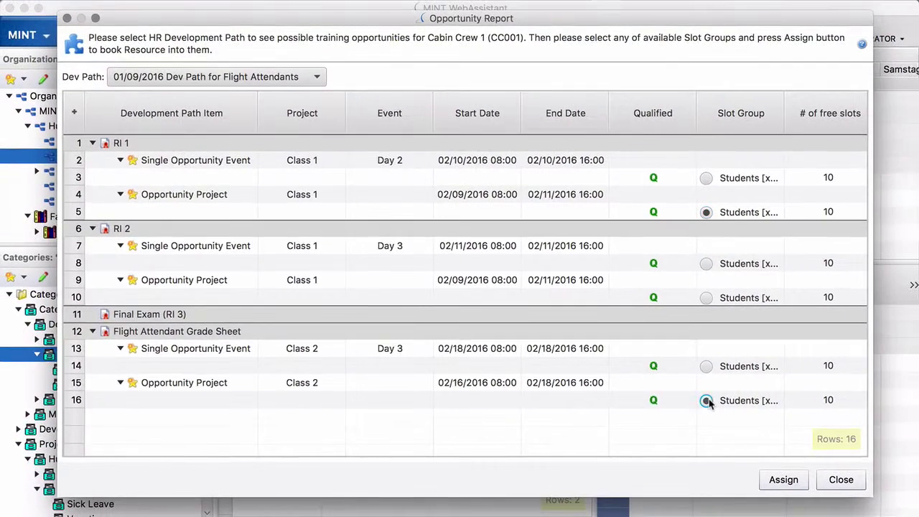
pyautogui.click(781, 479)
pyautogui.click(589, 290)
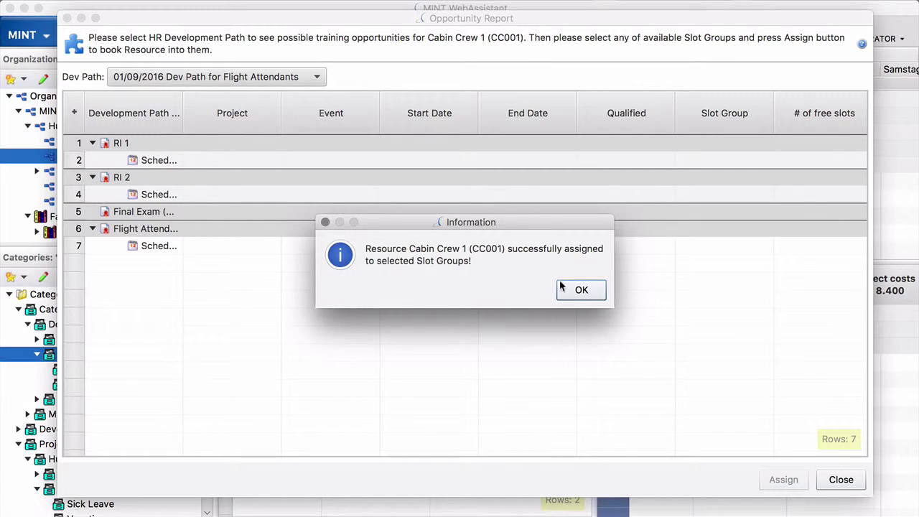
pyautogui.click(588, 291)
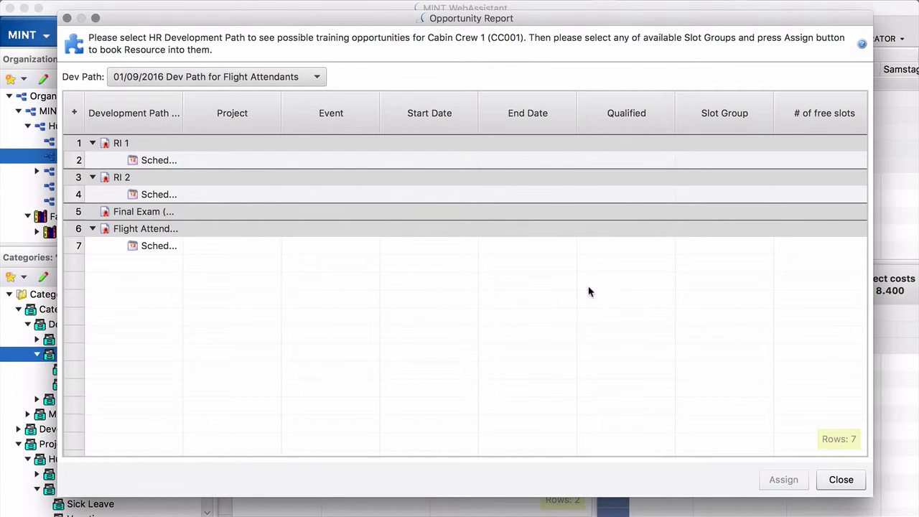
pyautogui.click(841, 480)
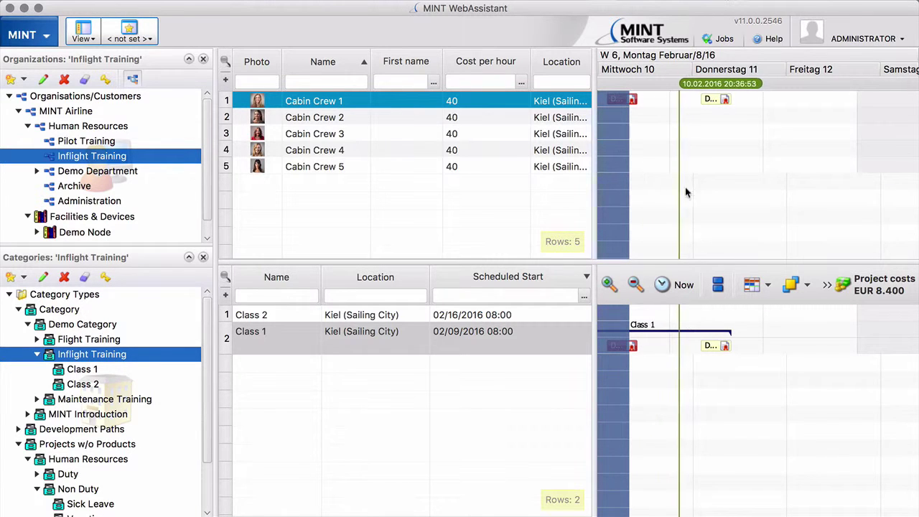
# Step: Scroll the Gantt toward Feb 15 and open Cabin Crew 2's opportunity report
pyautogui.click(718, 399)
pyautogui.hscroll(5, 718, 409)
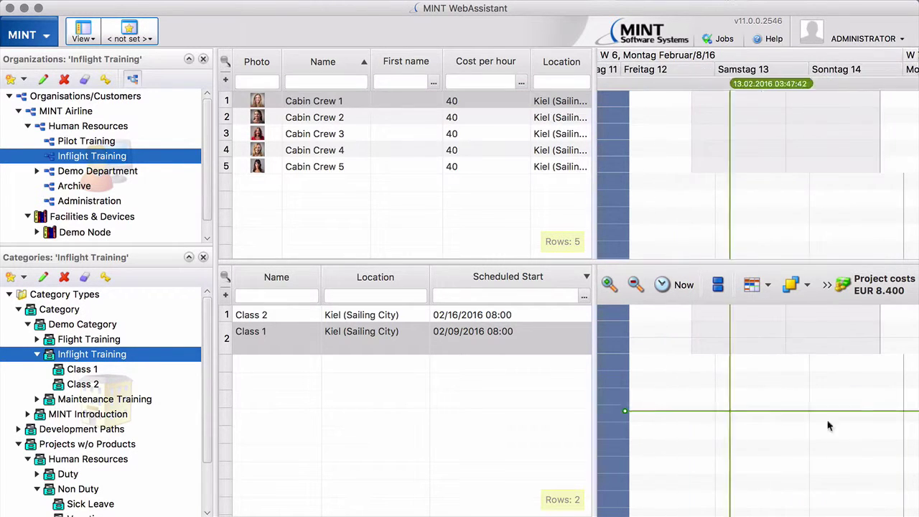
pyautogui.hscroll(2, 712, 420)
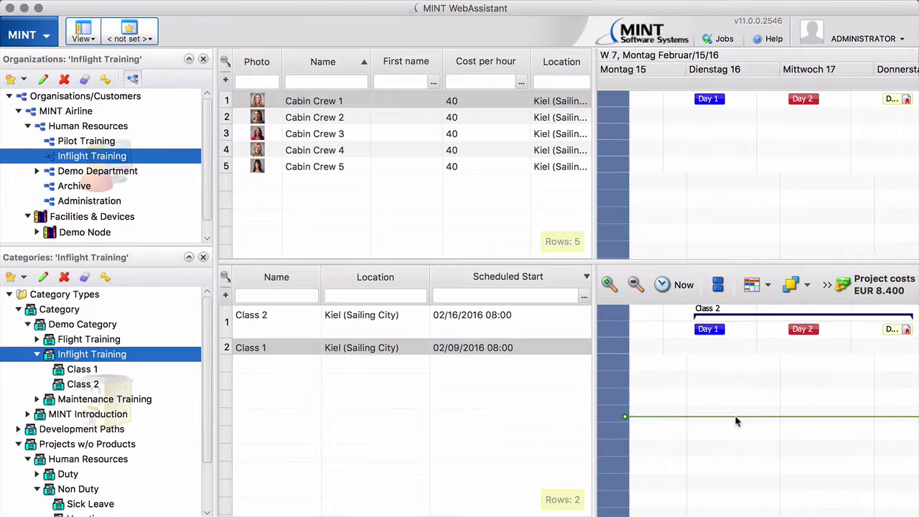
pyautogui.click(342, 120)
pyautogui.rightClick(343, 121)
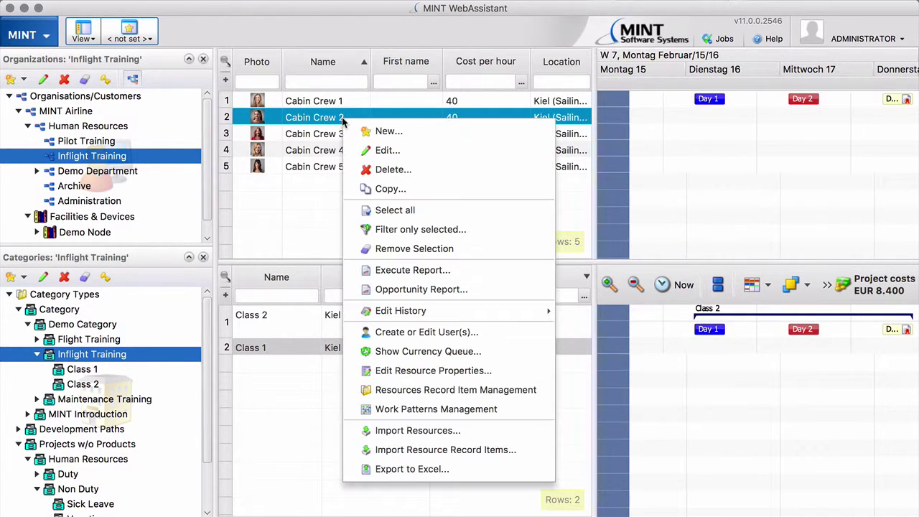
pyautogui.click(392, 290)
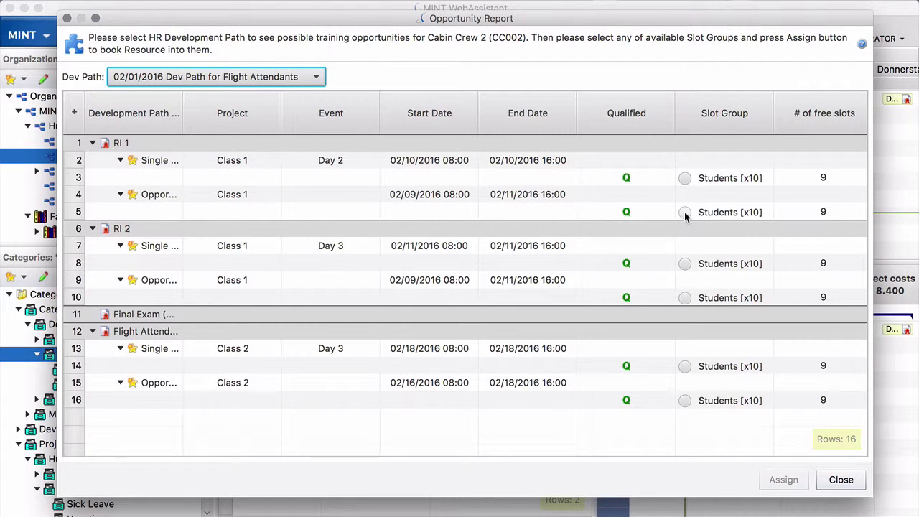
# Step: Assign Cabin Crew 2 to the row 5 Class 1 and row 16 Class 2 student slot groups
pyautogui.click(685, 214)
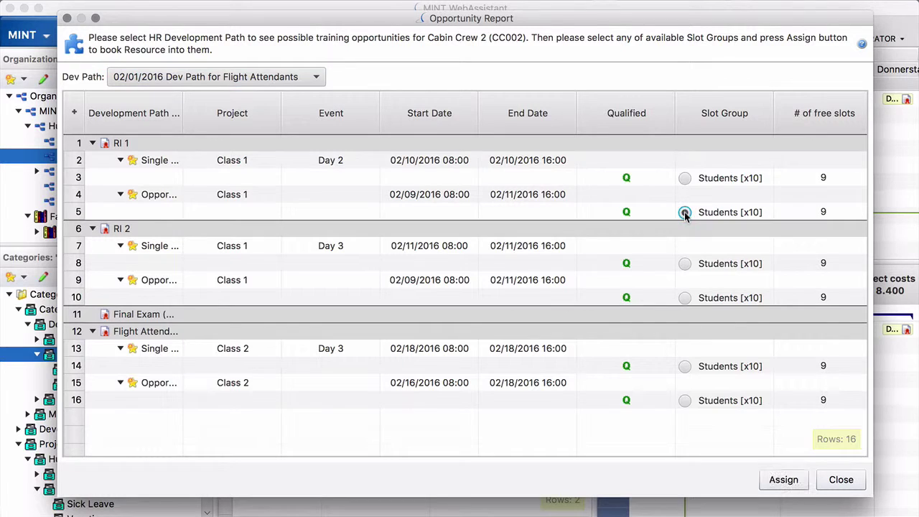
pyautogui.click(685, 401)
pyautogui.click(785, 480)
pyautogui.click(579, 294)
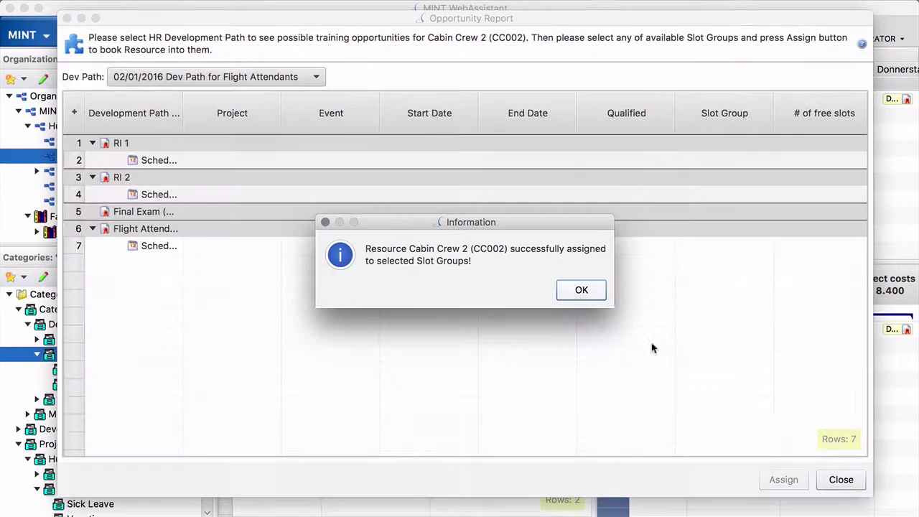
pyautogui.click(582, 290)
pyautogui.click(841, 480)
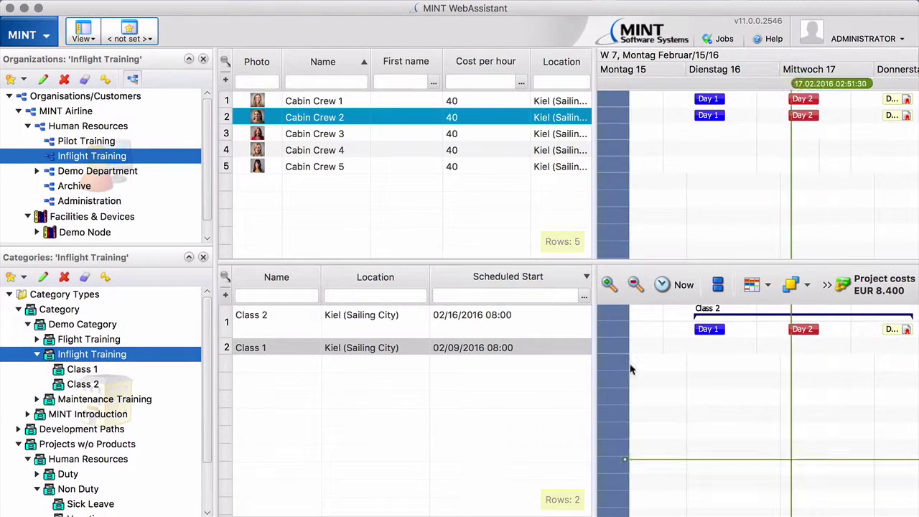
pyautogui.click(355, 135)
# Step: Assign Cabin Crew 3 to the row 10 Class 1 and row 16 Class 2 student slots via its opportunity report
pyautogui.rightClick(355, 135)
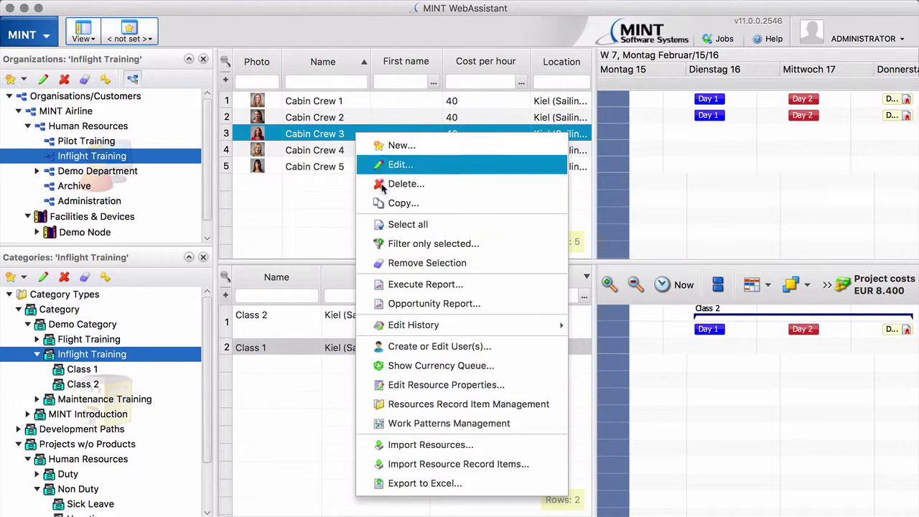
pyautogui.click(404, 303)
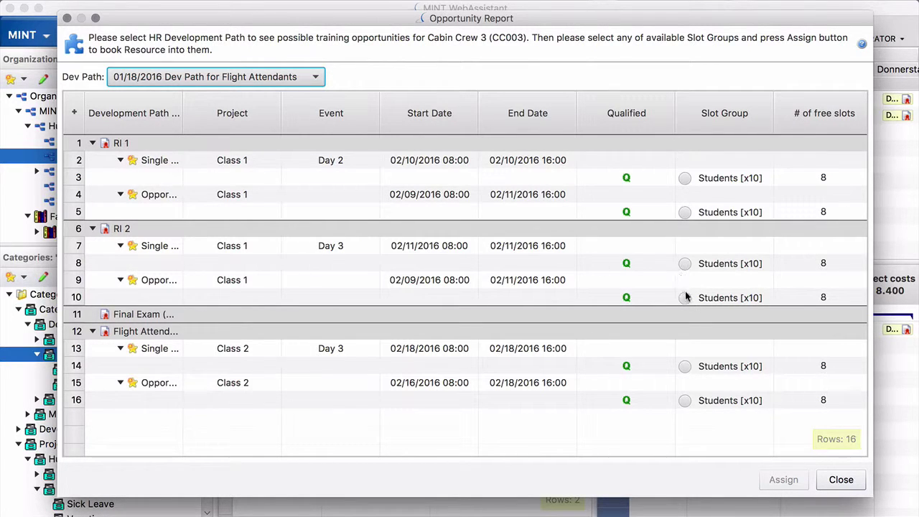
pyautogui.click(686, 300)
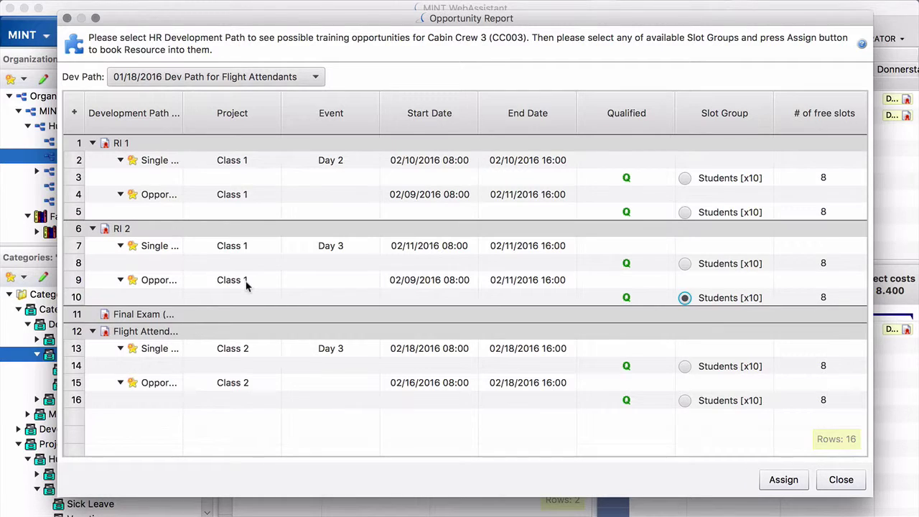
pyautogui.click(686, 400)
pyautogui.click(784, 479)
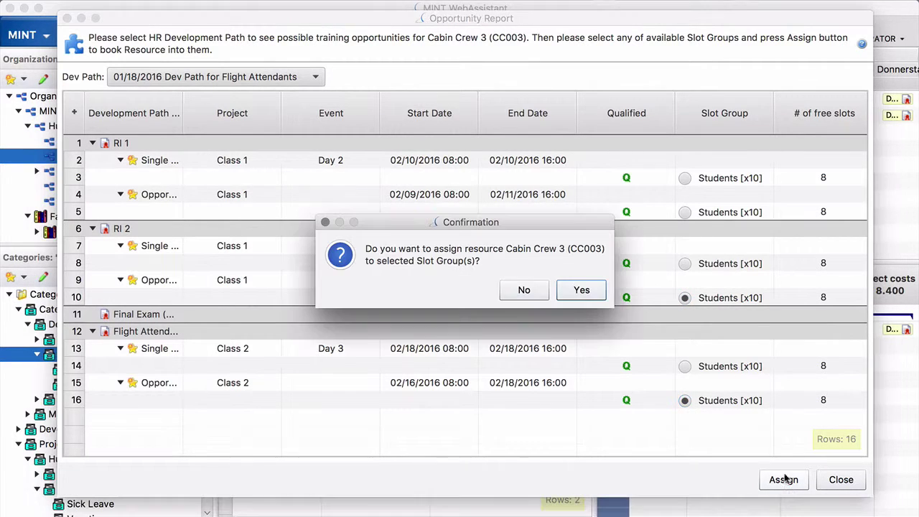
pyautogui.click(580, 290)
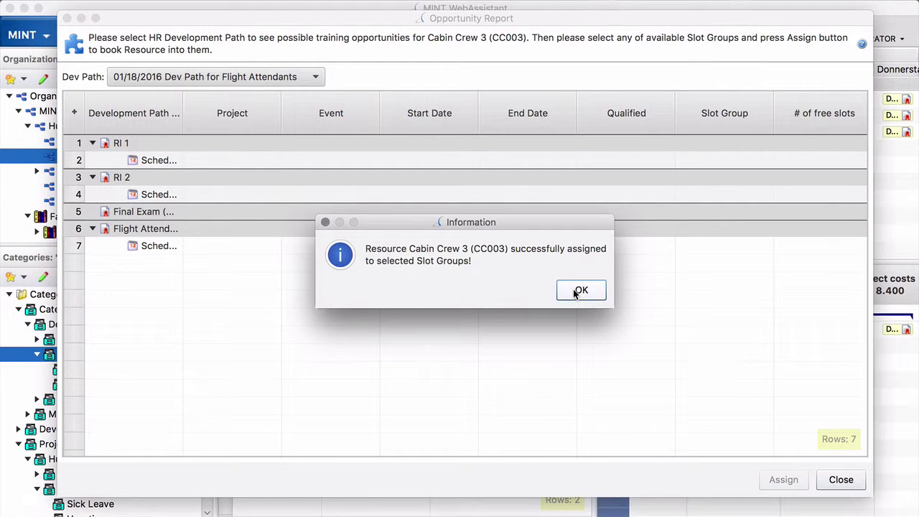
pyautogui.click(579, 290)
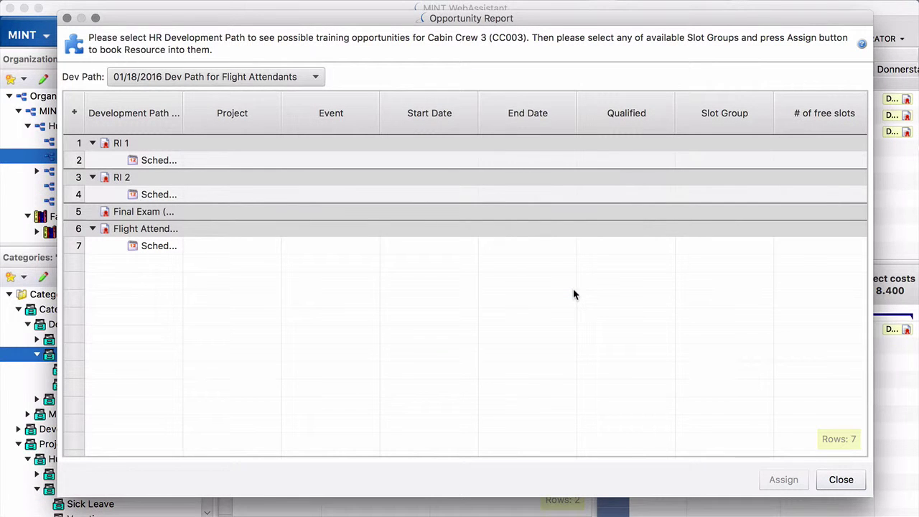
pyautogui.click(841, 480)
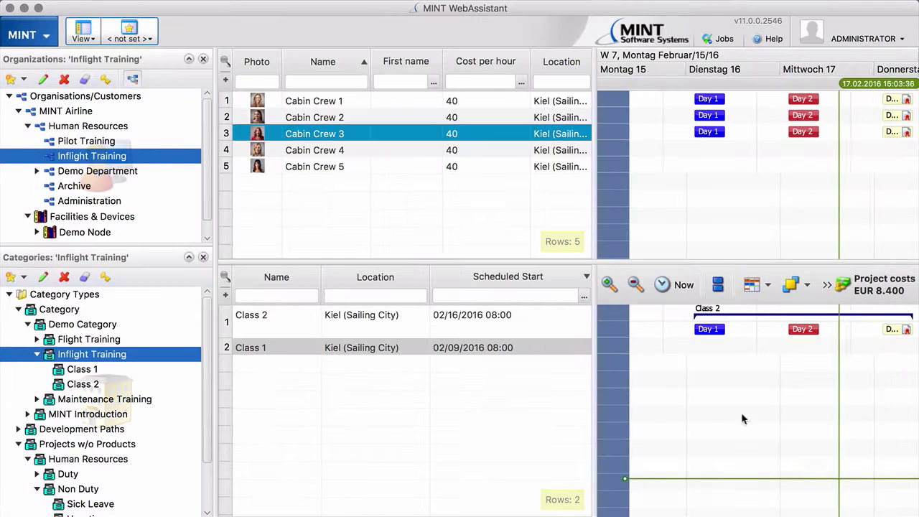
pyautogui.click(330, 154)
# Step: Book Cabin Crew 4 through its opportunity report, choosing the row 5 Class 1 student slot
pyautogui.rightClick(325, 151)
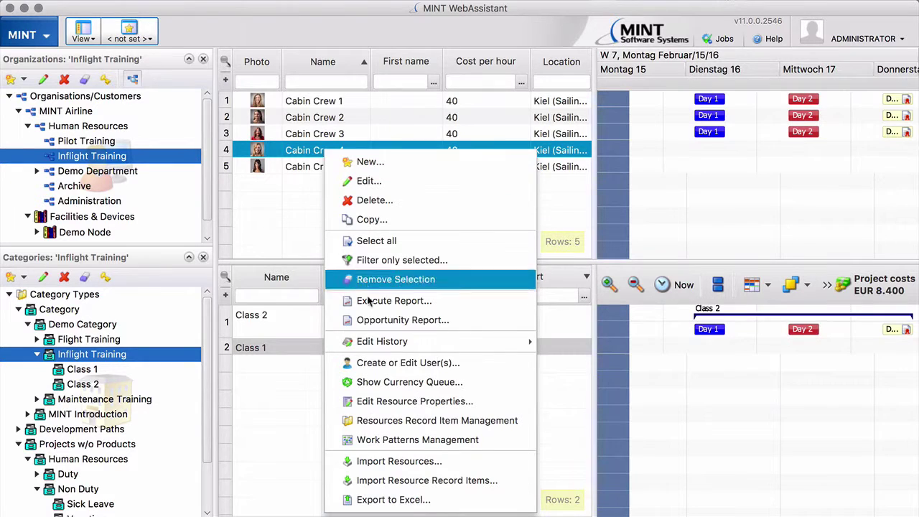
pyautogui.moveTo(374, 338)
pyautogui.click(375, 320)
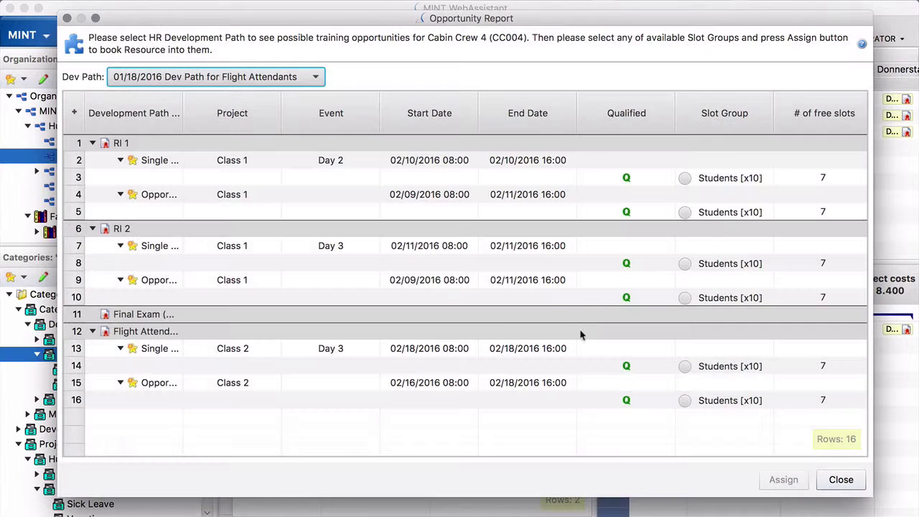
pyautogui.click(685, 212)
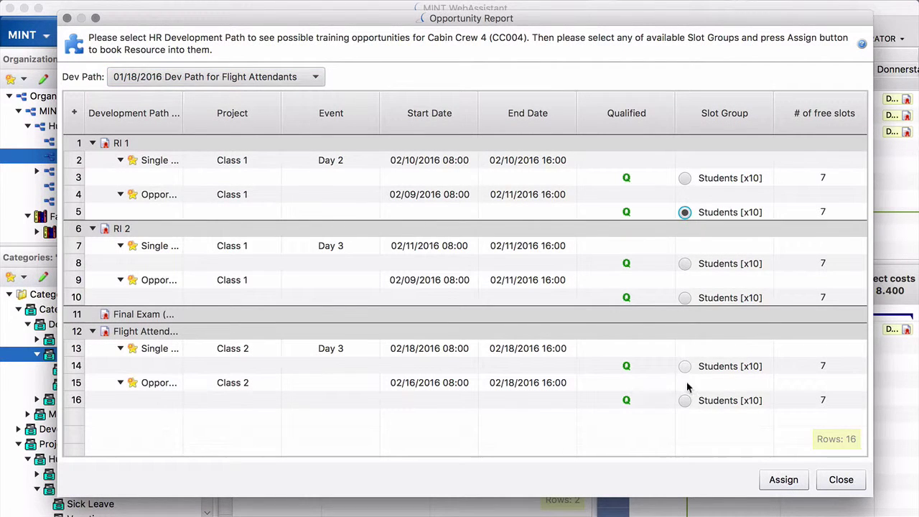
pyautogui.click(777, 480)
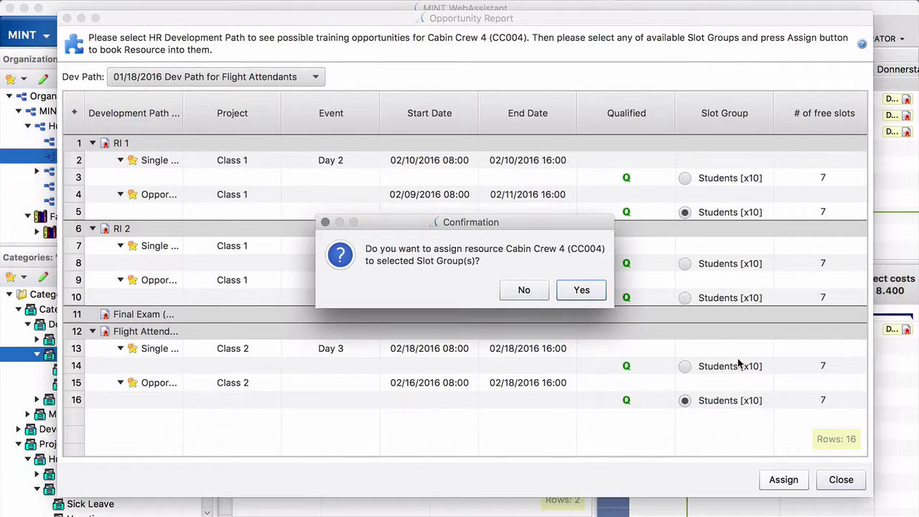
pyautogui.click(580, 291)
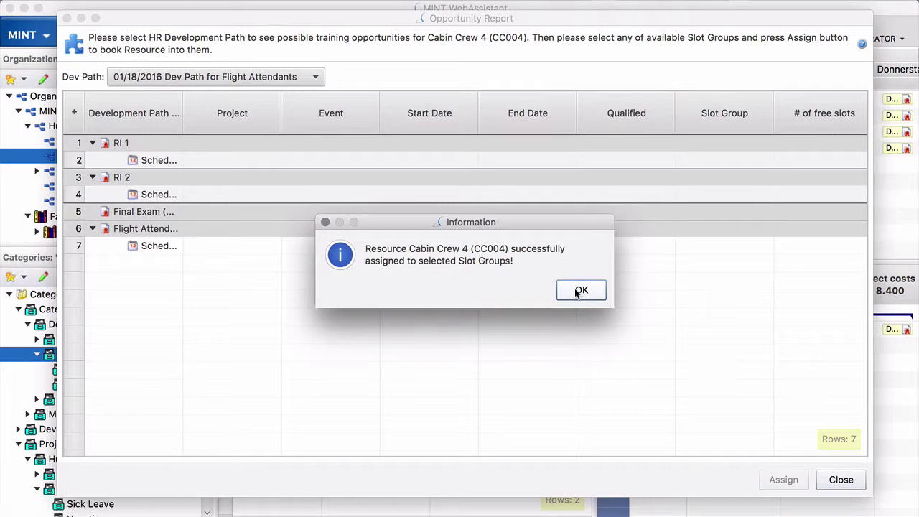
pyautogui.click(579, 291)
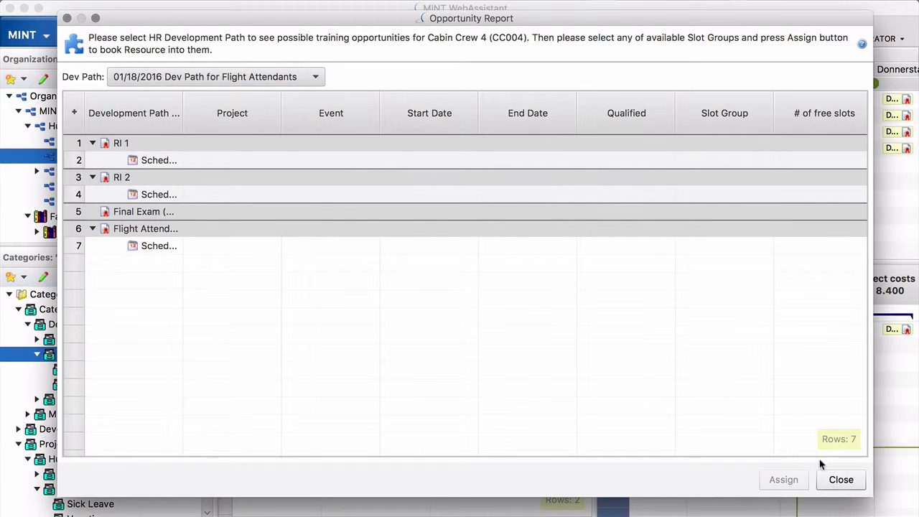
pyautogui.click(837, 478)
# Step: Book Cabin Crew 5 into the row 5 Class 1 and row 16 Class 2 student slots
pyautogui.click(341, 167)
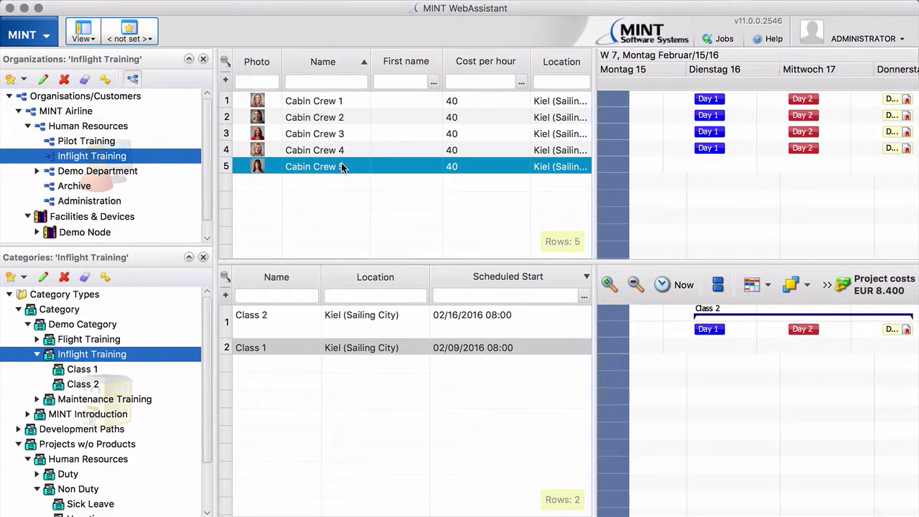
pyautogui.rightClick(342, 168)
pyautogui.click(400, 336)
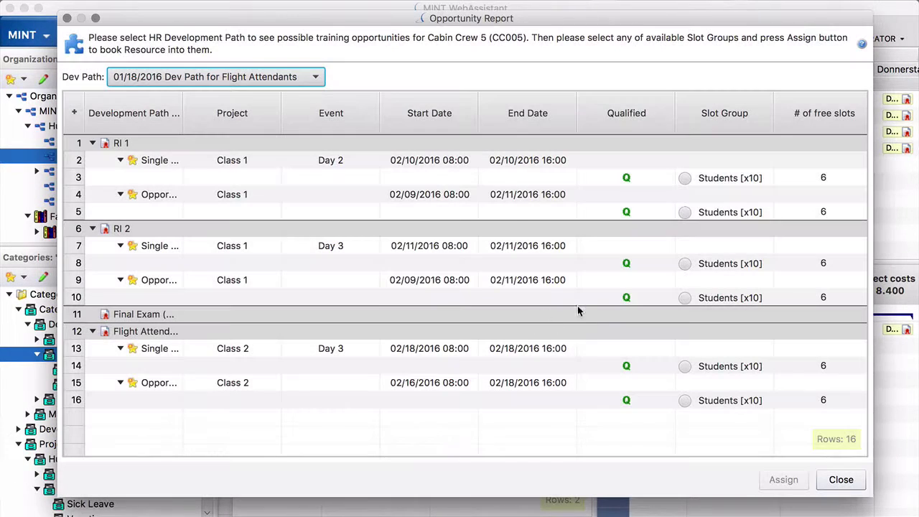
pyautogui.click(684, 213)
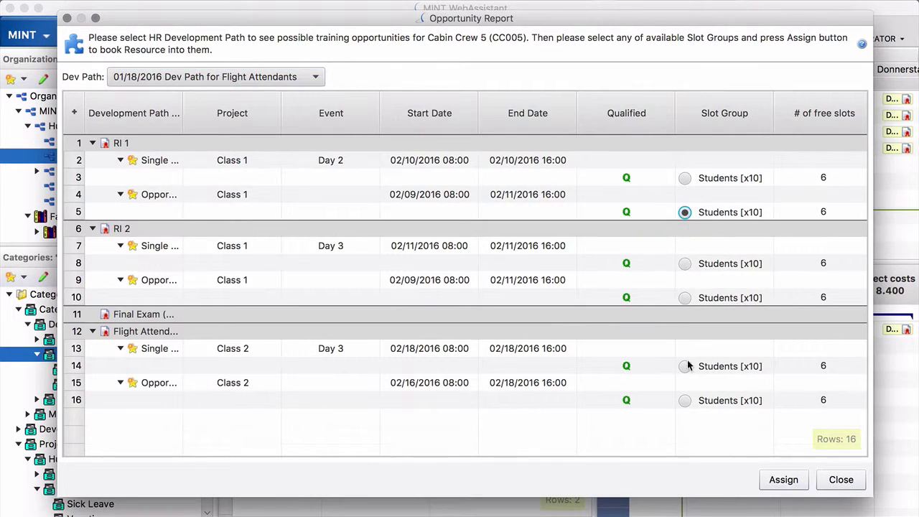
pyautogui.click(685, 400)
pyautogui.click(784, 480)
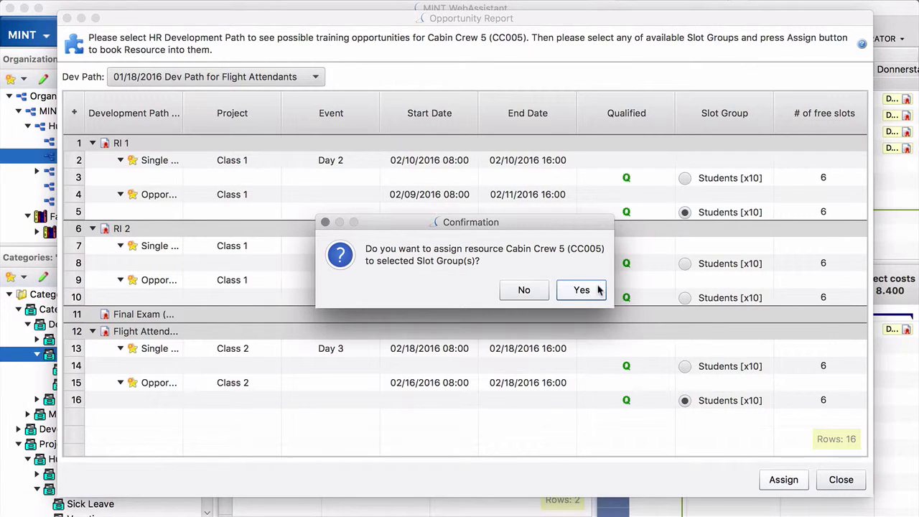
pyautogui.click(598, 288)
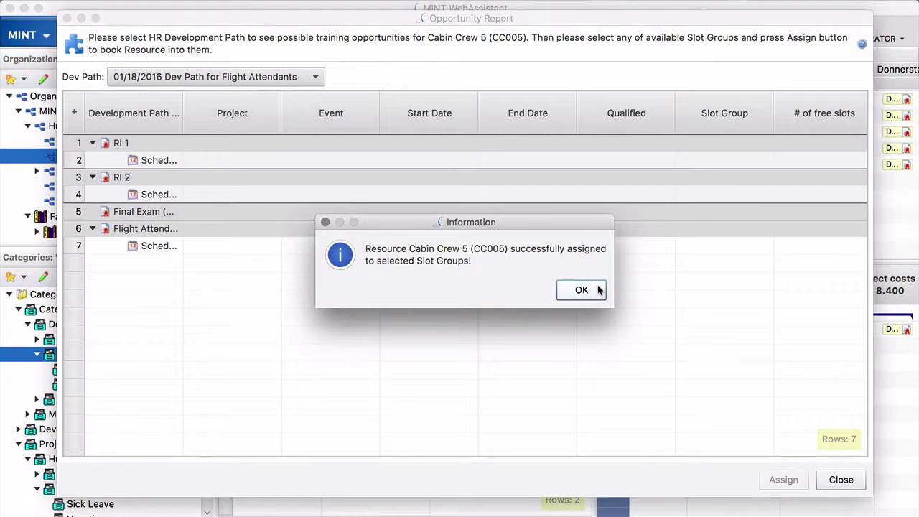
pyautogui.click(598, 289)
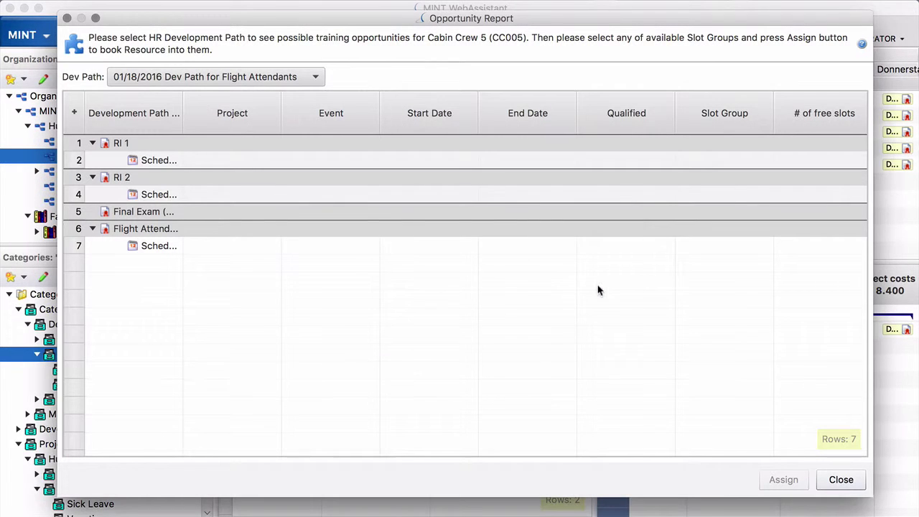
pyautogui.click(839, 481)
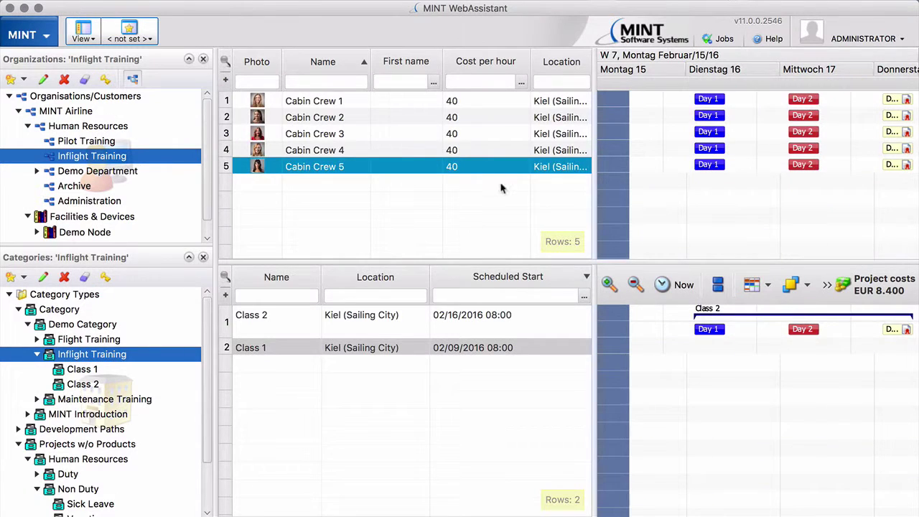